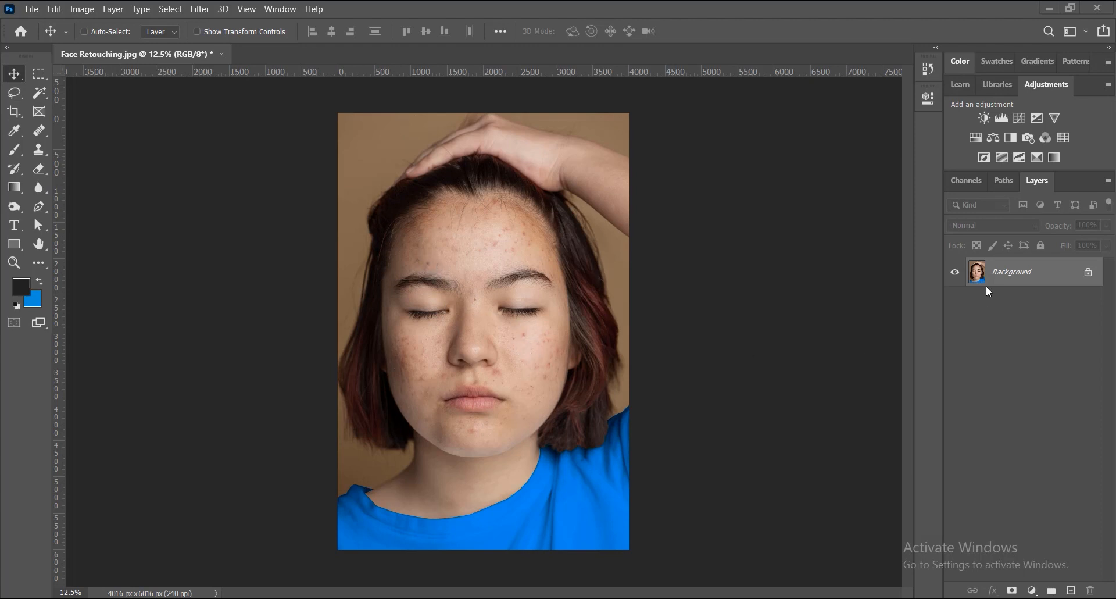
Duplicate the Background layer and rename the copy Spot Remove
left_click_drag(1017, 278, 1071, 589)
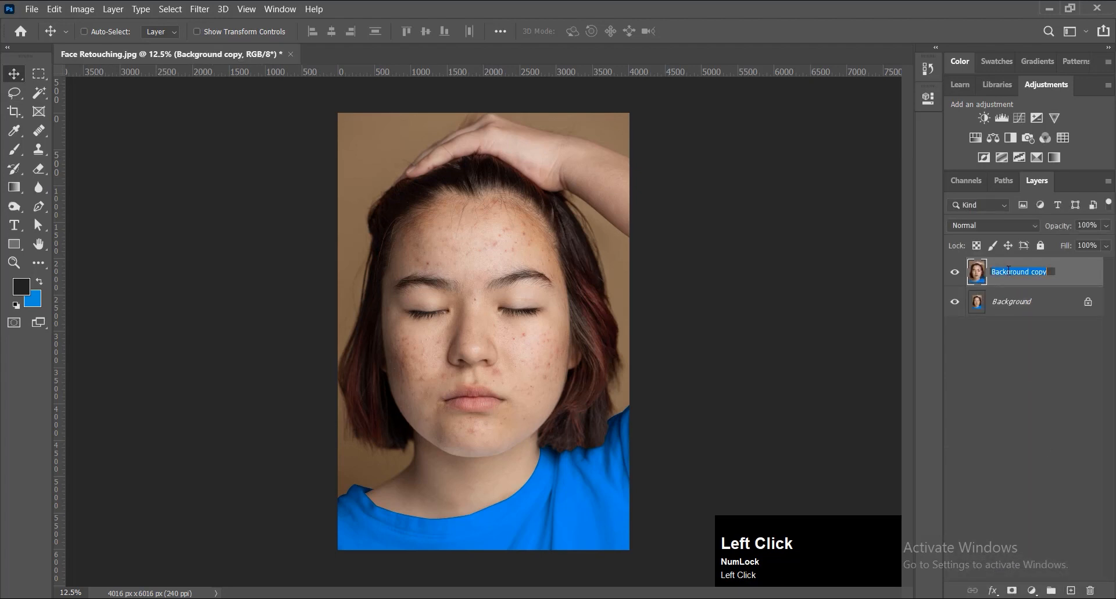
type("S")
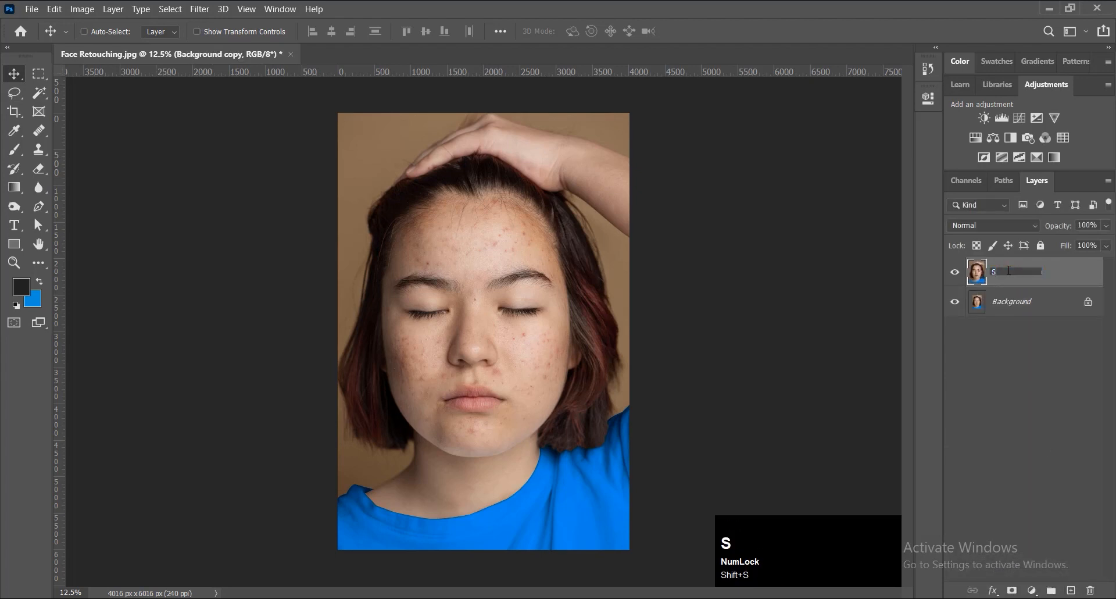
type("pot Remove")
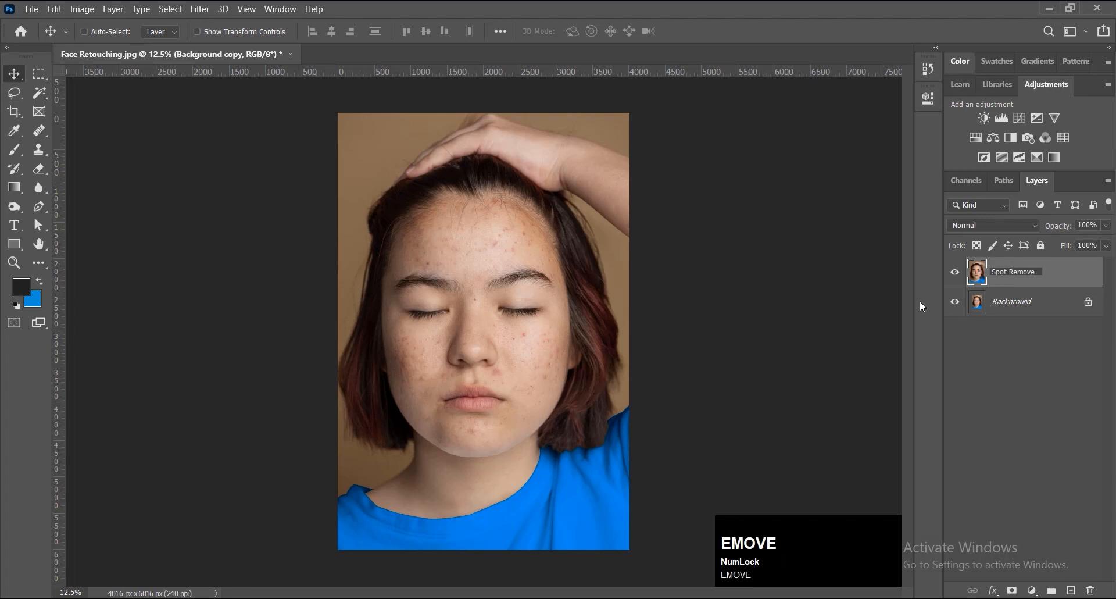
left_click(1048, 275)
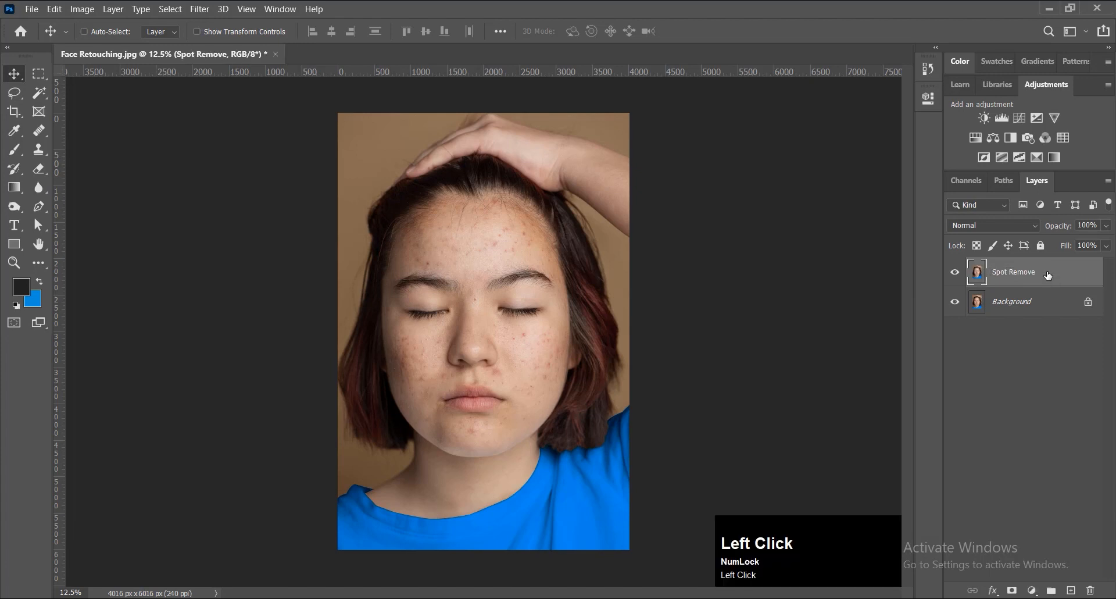
Add a Black & White adjustment layer above Spot Remove with Reds at -112 and Yellows at 0
left_click(1032, 591)
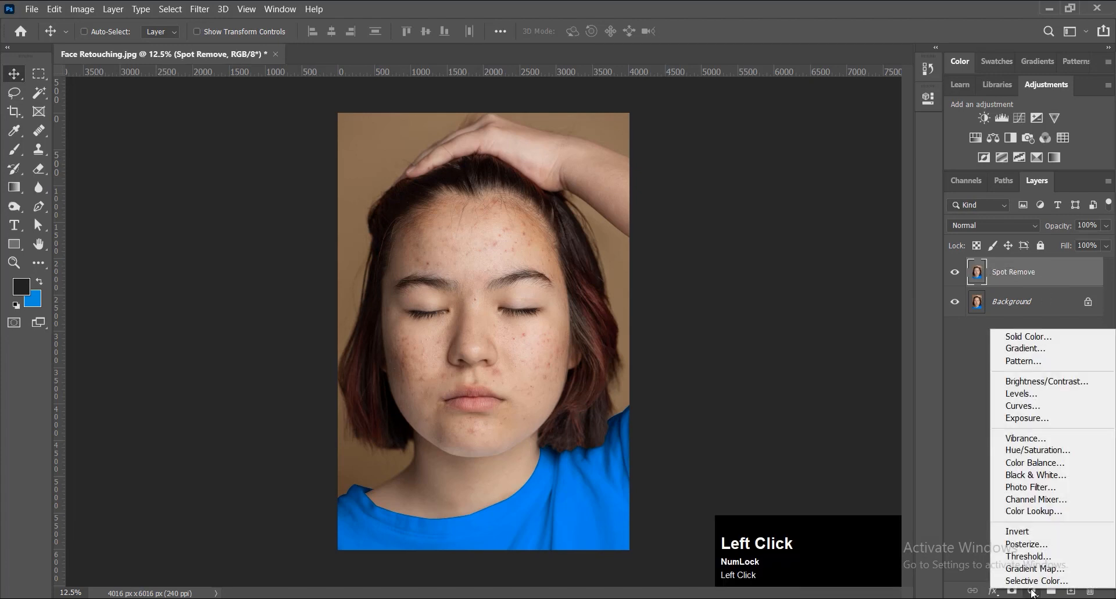
left_click(1036, 475)
left_click_drag(801, 198, 749, 195)
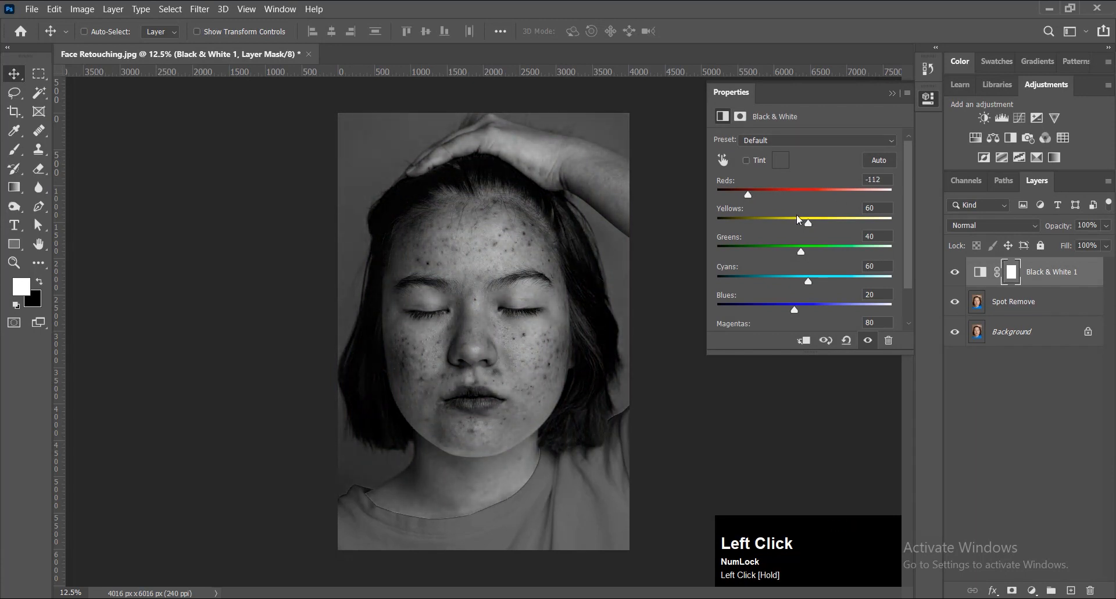
left_click_drag(810, 226, 799, 226)
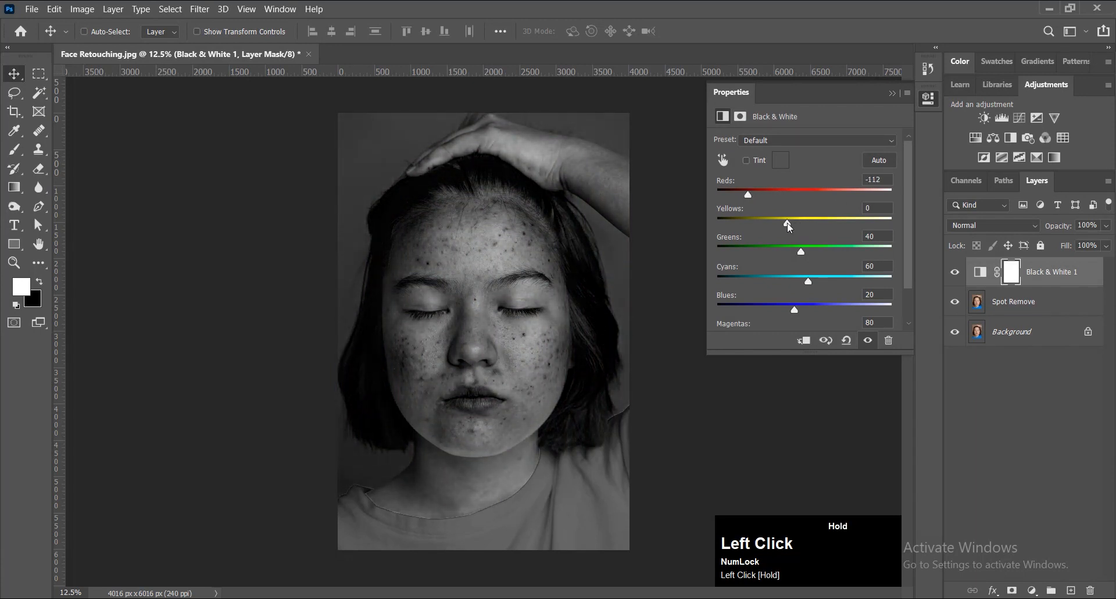
left_click(889, 94)
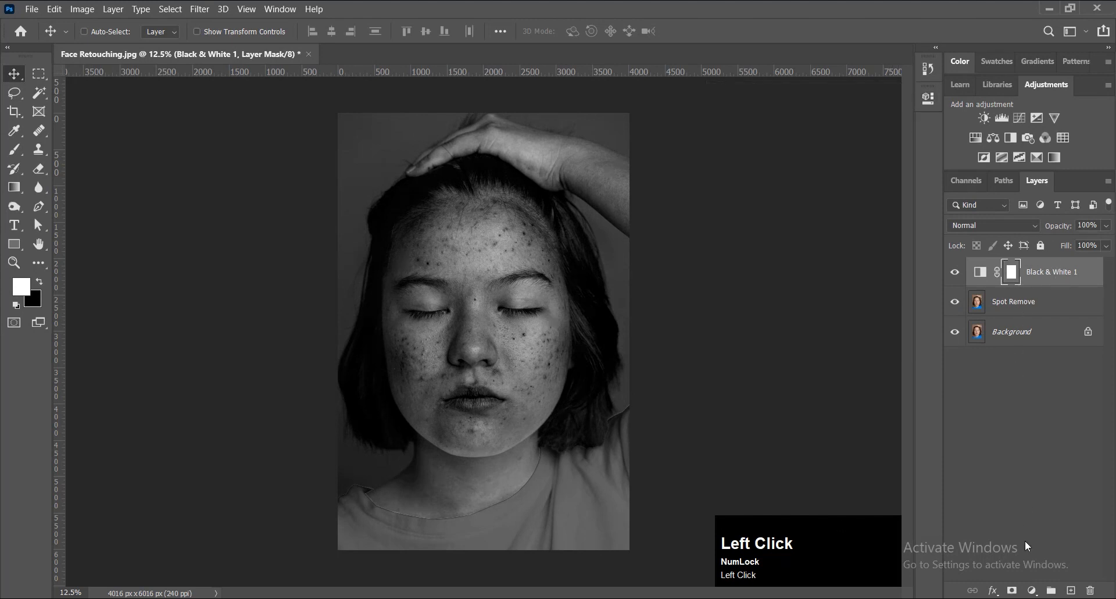
Add a Curves adjustment layer on top and raise the curve's black point slightly to lighten the shadows
left_click(1032, 590)
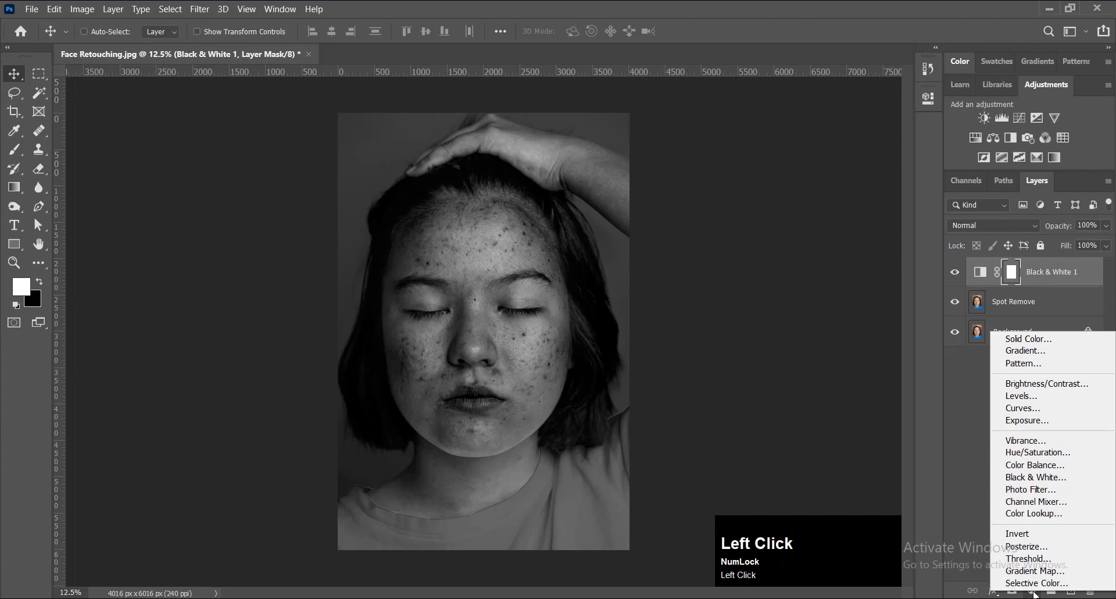
left_click(1024, 408)
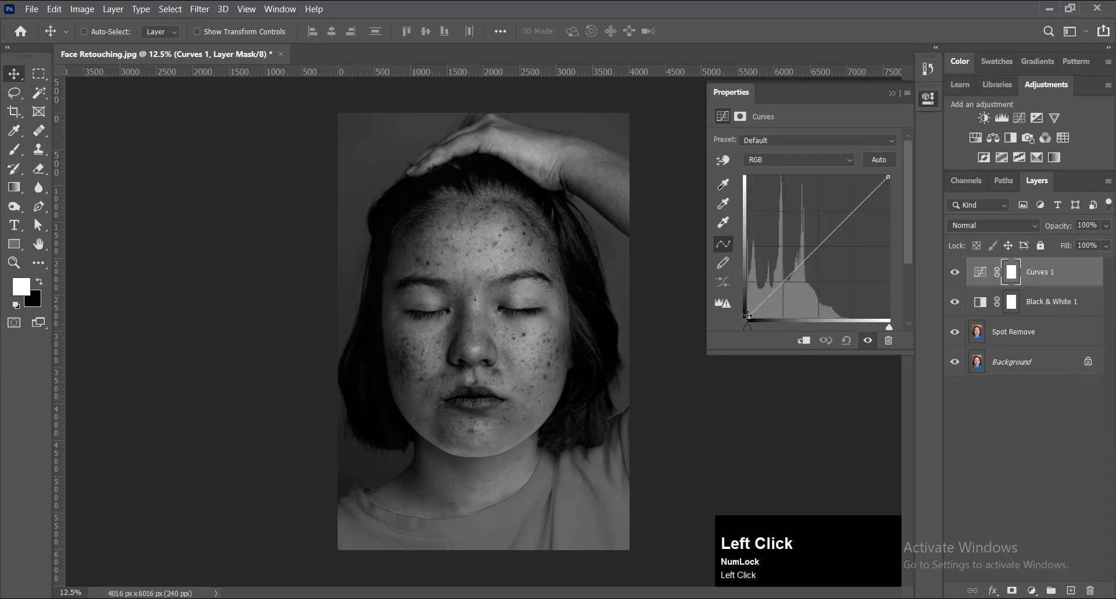
left_click_drag(747, 314, 742, 304)
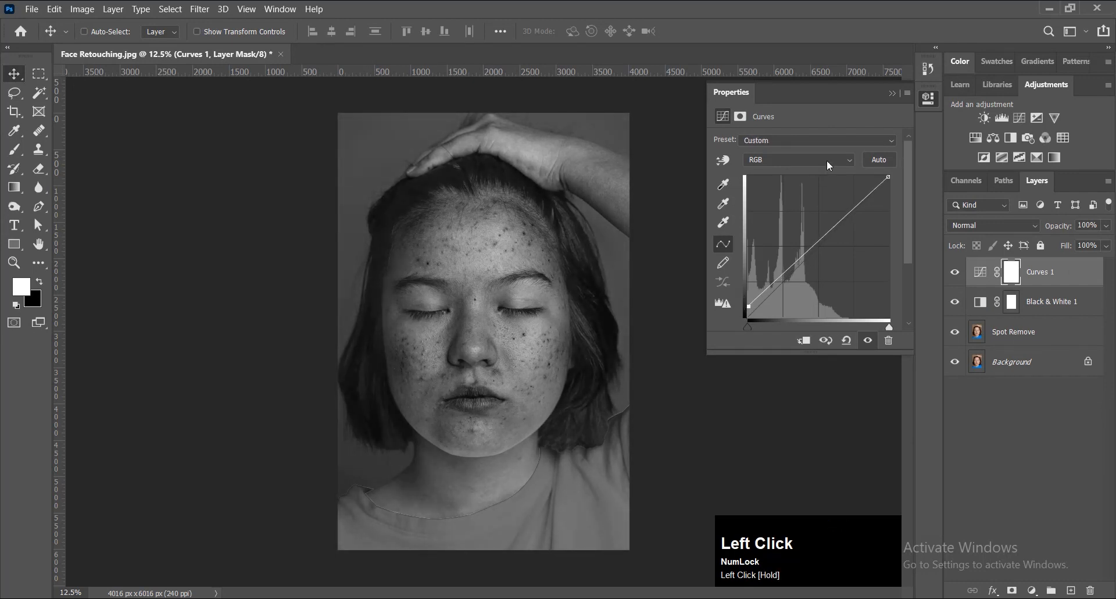
left_click(893, 93)
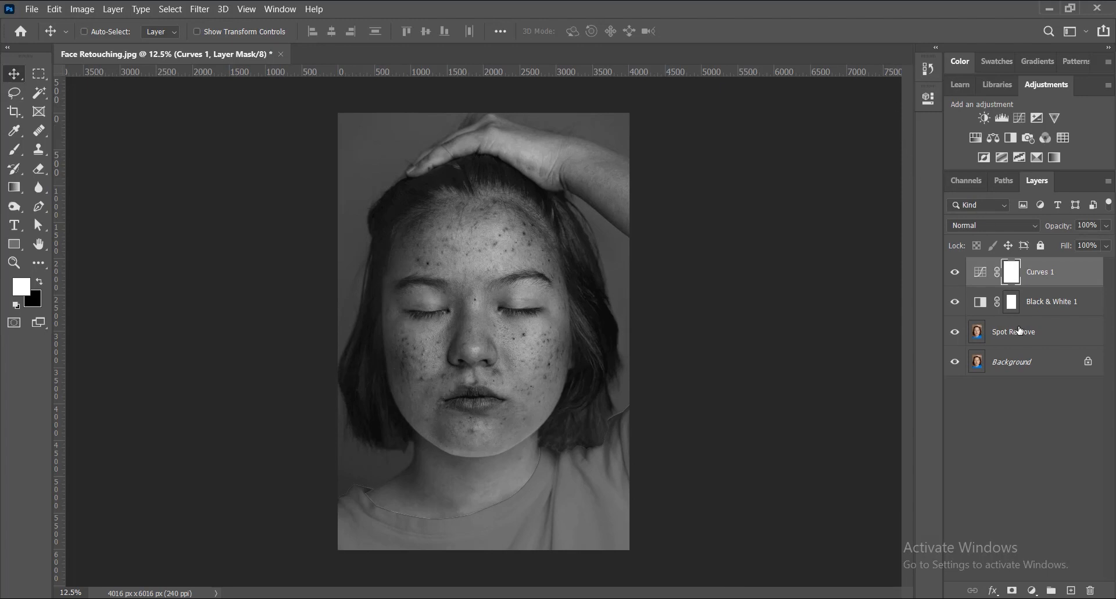
Create an empty layer and place it between the Black & White adjustment and the Spot Remove layer
left_click(1071, 591)
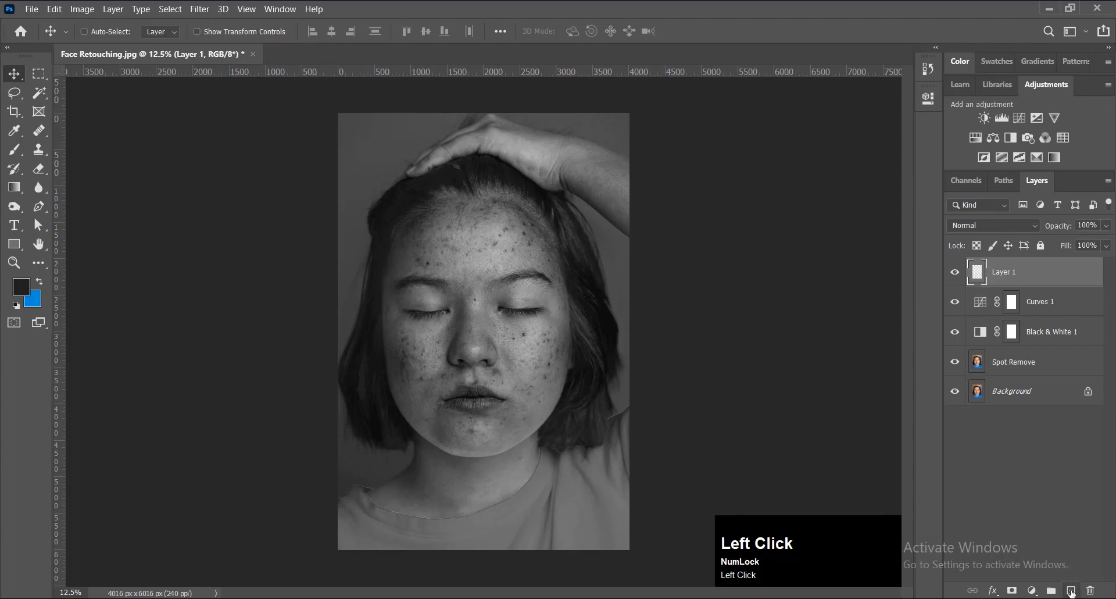
left_click_drag(1007, 284, 1009, 345)
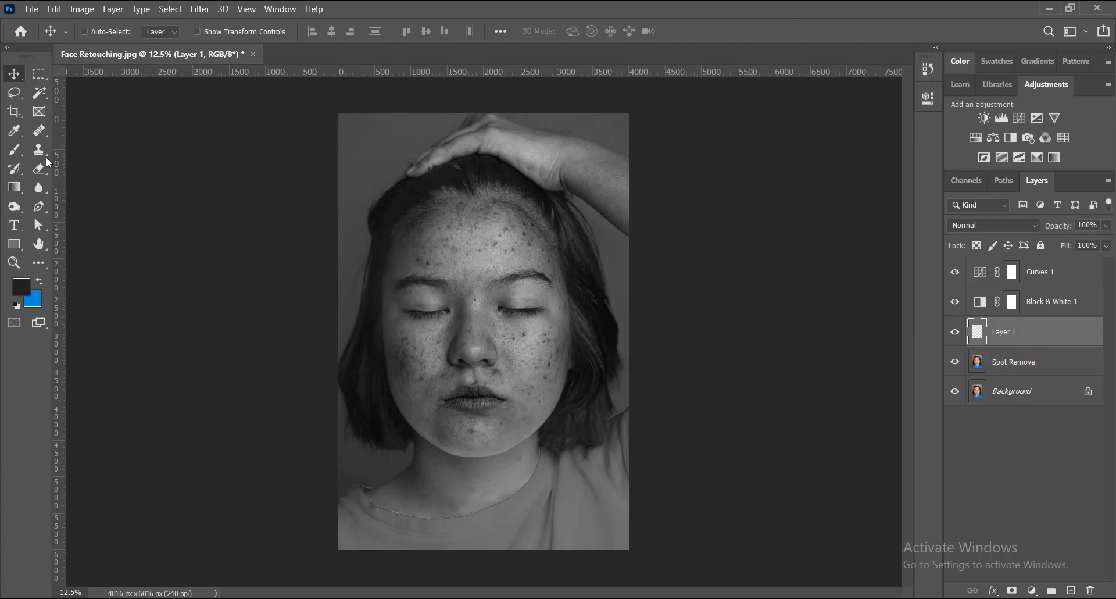
Activate the Healing Brush Tool with its sampling set to Current & Below
right_click(41, 131)
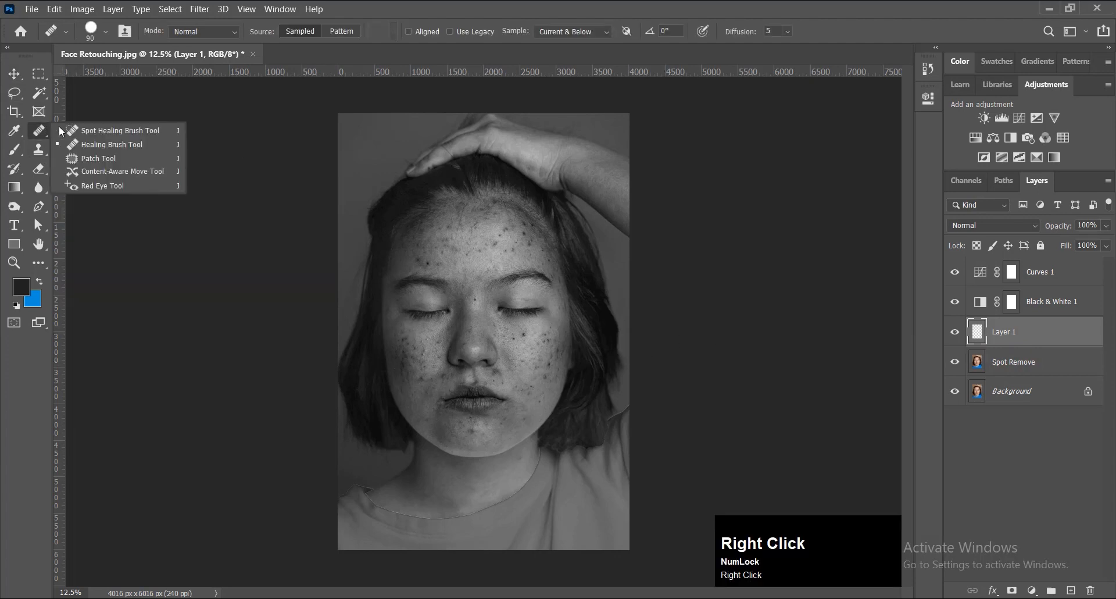
left_click(108, 141)
left_click(598, 33)
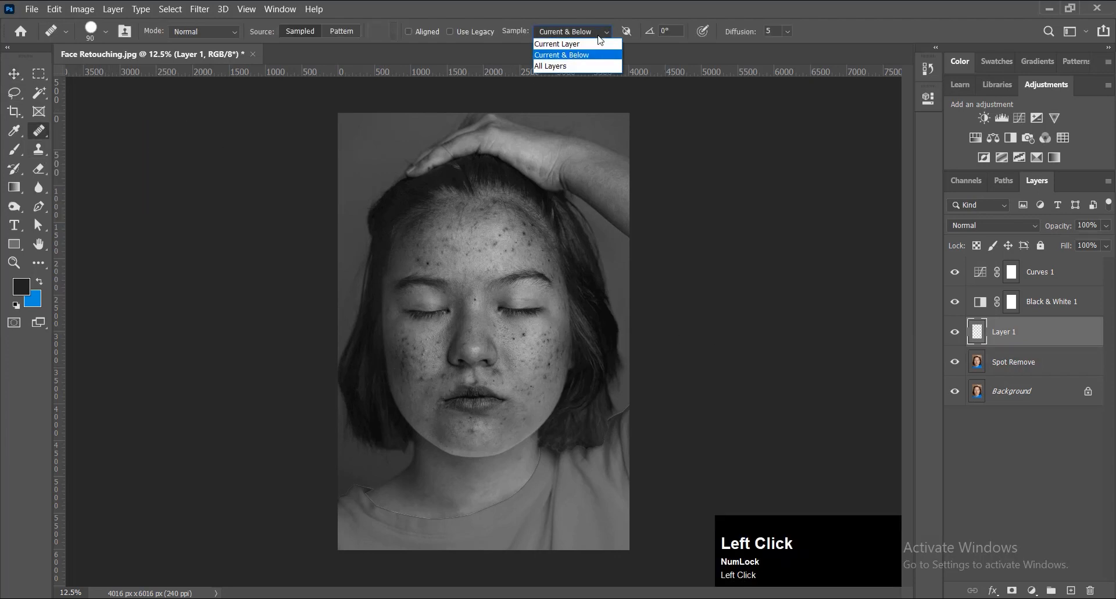
left_click(598, 54)
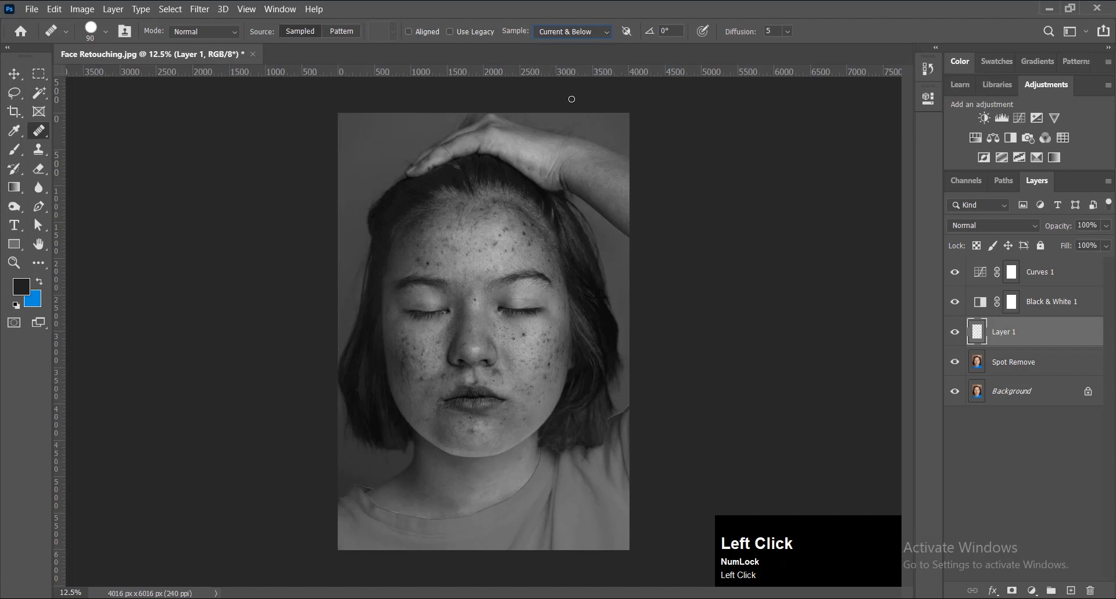
Heal the dark spots on the centre and right side of the forehead using clean skin sampled nearby
scroll(499, 245, "up", 5)
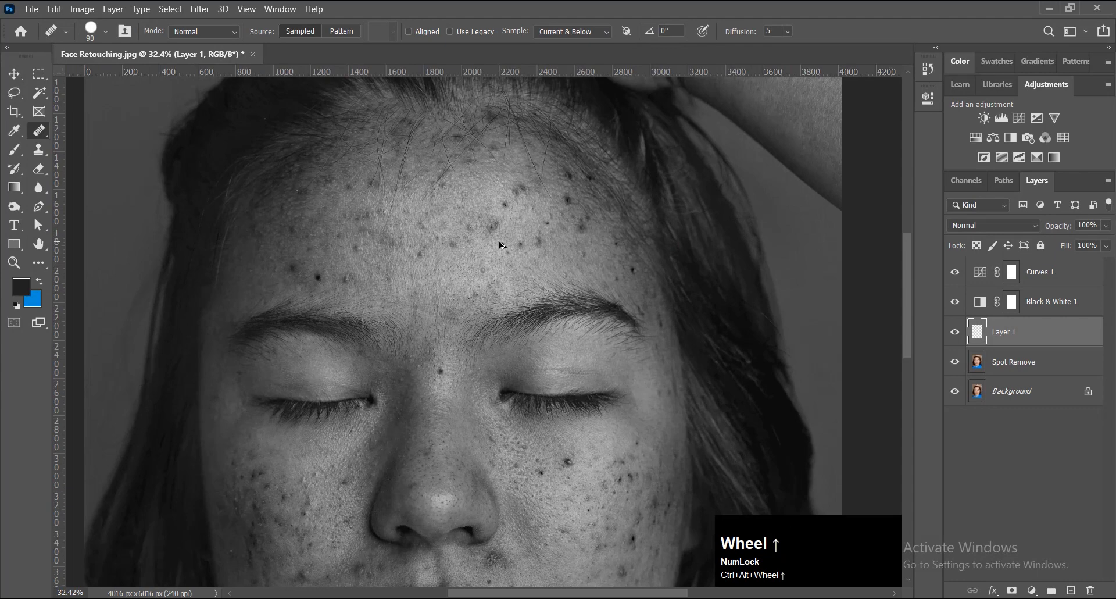
scroll(500, 244, "up", 3)
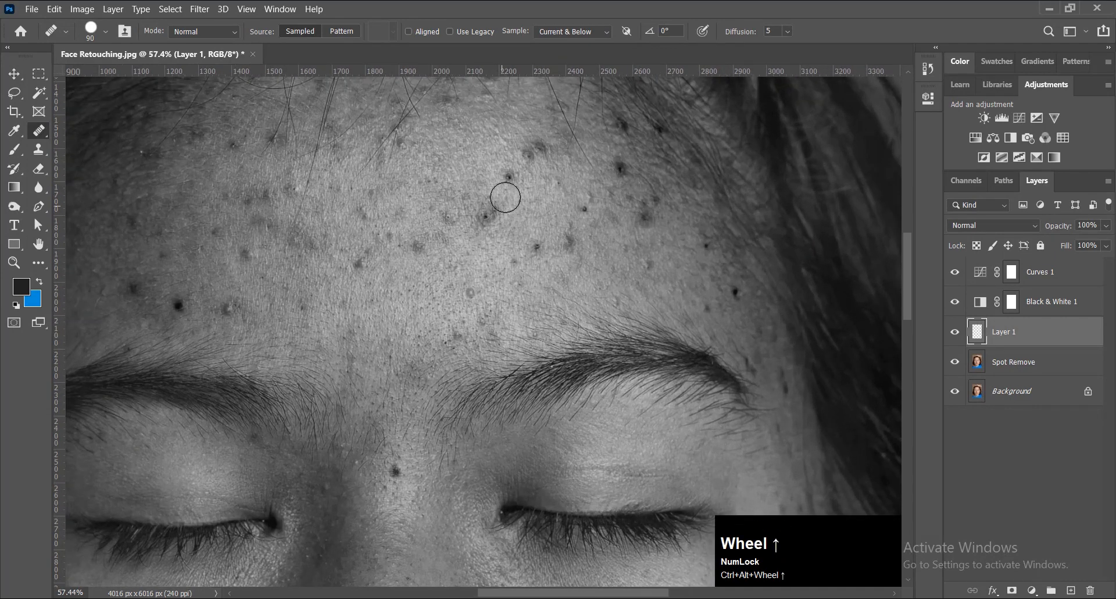
left_click(508, 179, "alt")
left_click(509, 179)
left_click(527, 153)
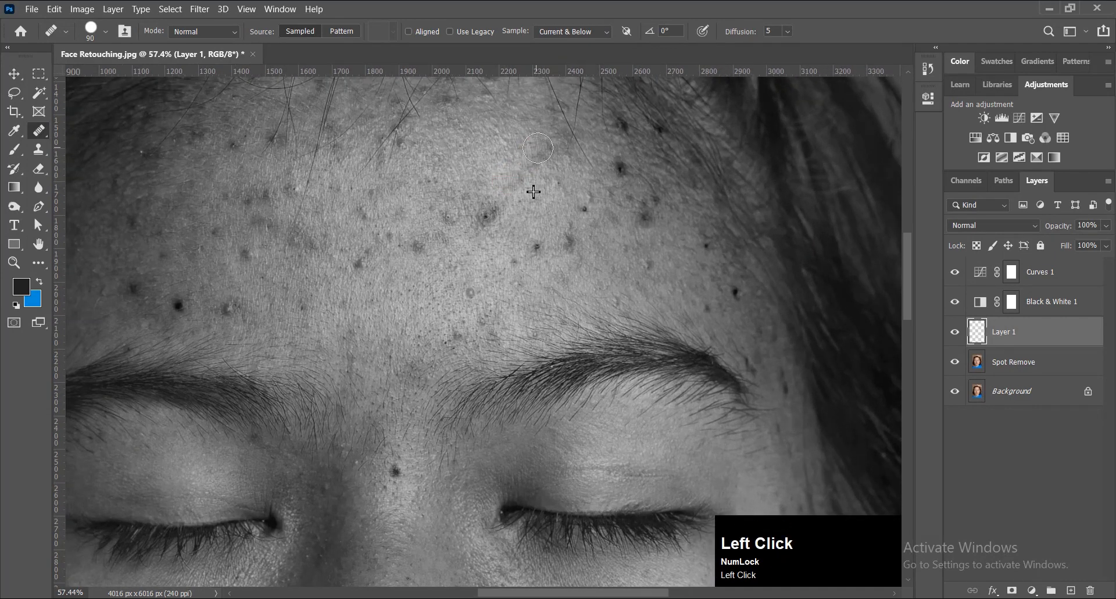
left_click(620, 168)
left_click(516, 238, "alt")
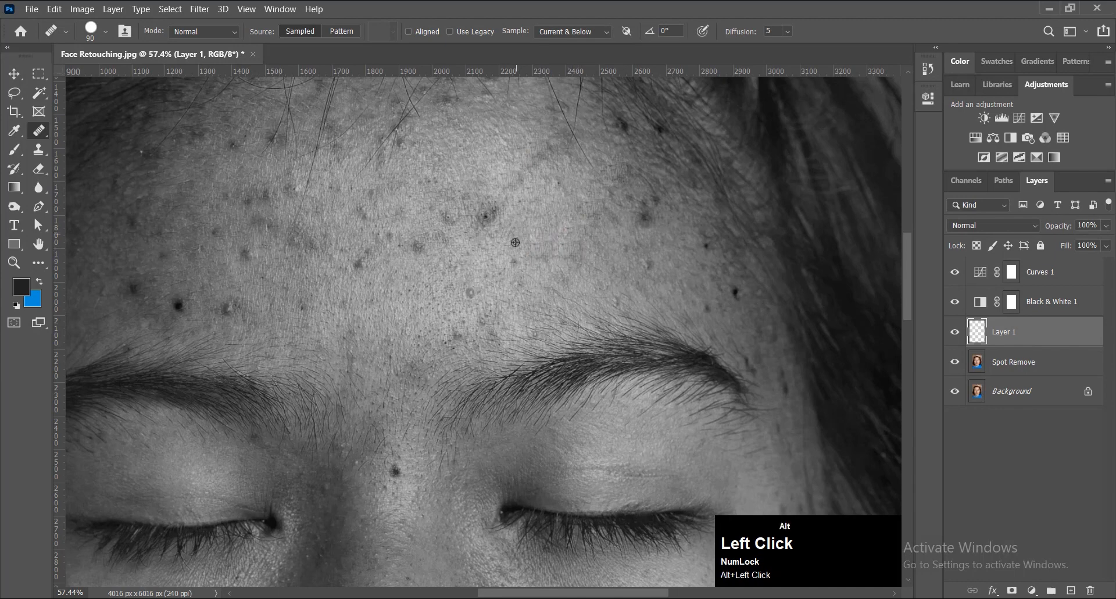
left_click(744, 291)
left_click(700, 253)
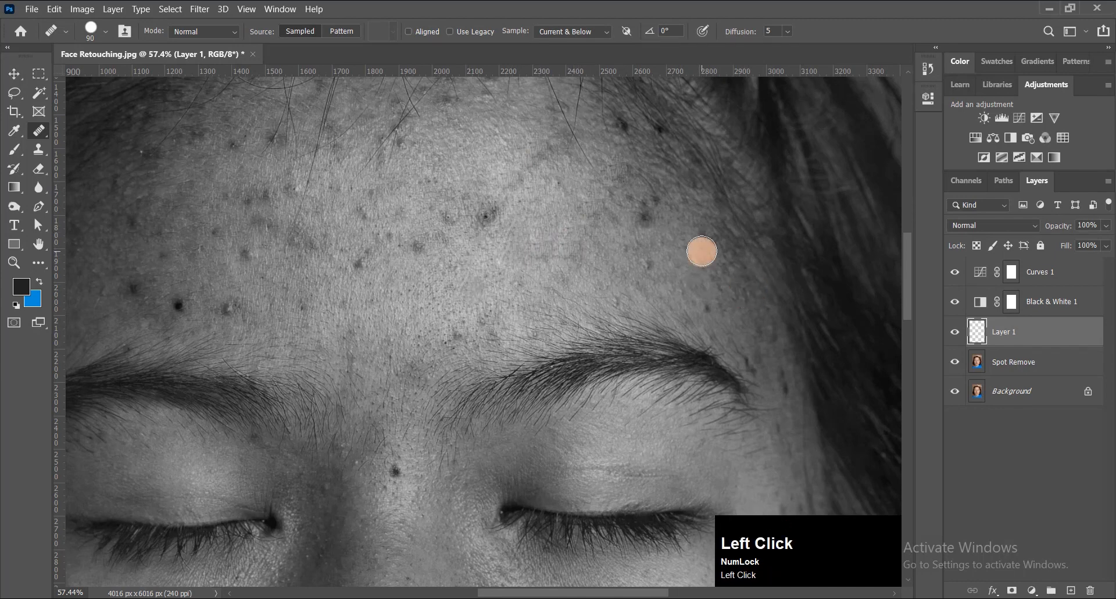
left_click(648, 198)
left_click(627, 228, "alt")
left_click(639, 202)
left_click(511, 232, "alt")
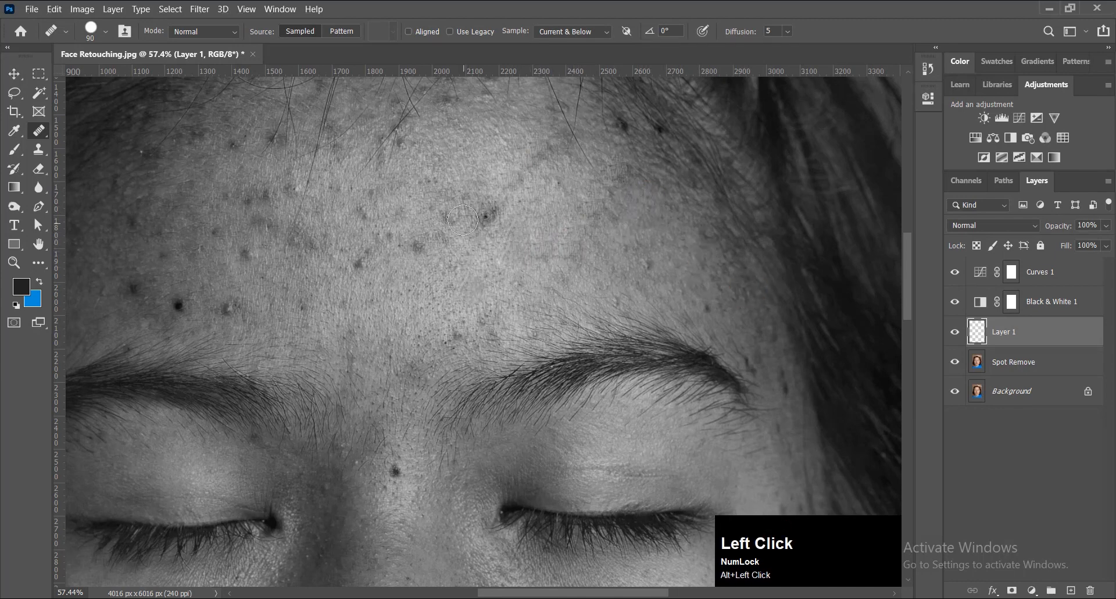
left_click(479, 214)
left_click_drag(575, 185, 556, 257)
left_click(601, 196)
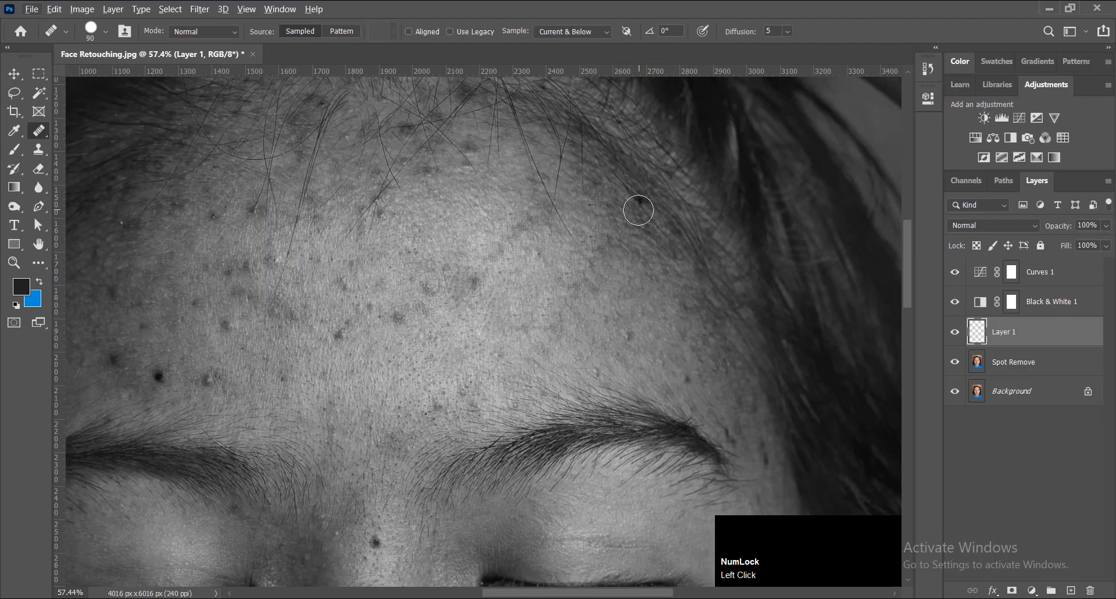
left_click(638, 210, "alt")
left_click(638, 202)
Heal the spots across the middle of the forehead and above the left-hand eyebrow with sampled skin
mouse_move(466, 247)
left_mouse_down()
mouse_move(567, 249)
mouse_move(591, 304)
left_mouse_up()
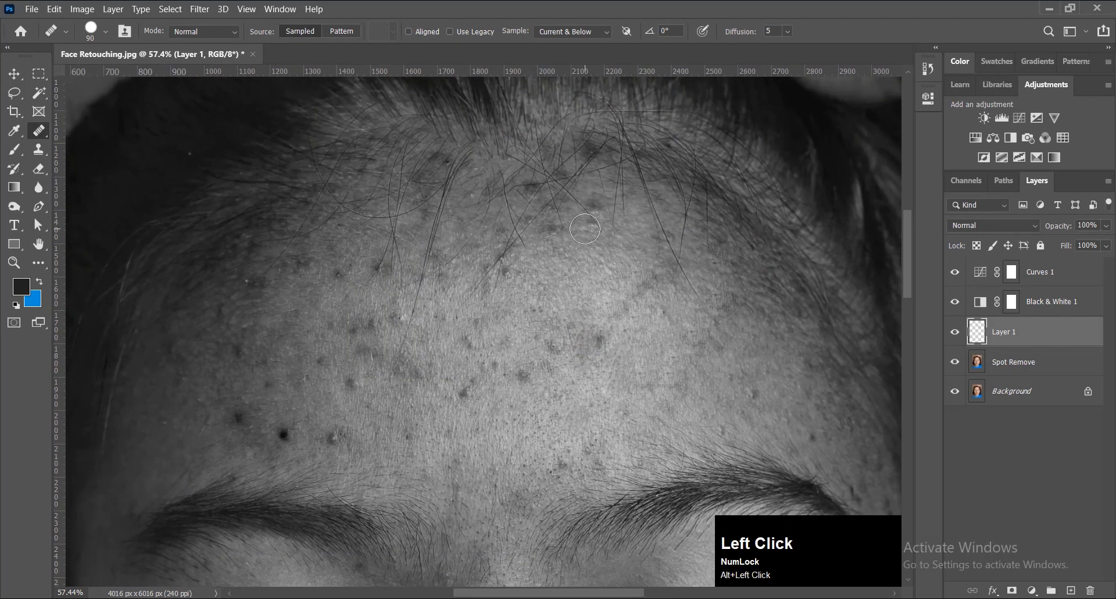
left_click(590, 211)
left_click(525, 374)
left_click(493, 367)
left_click(464, 396)
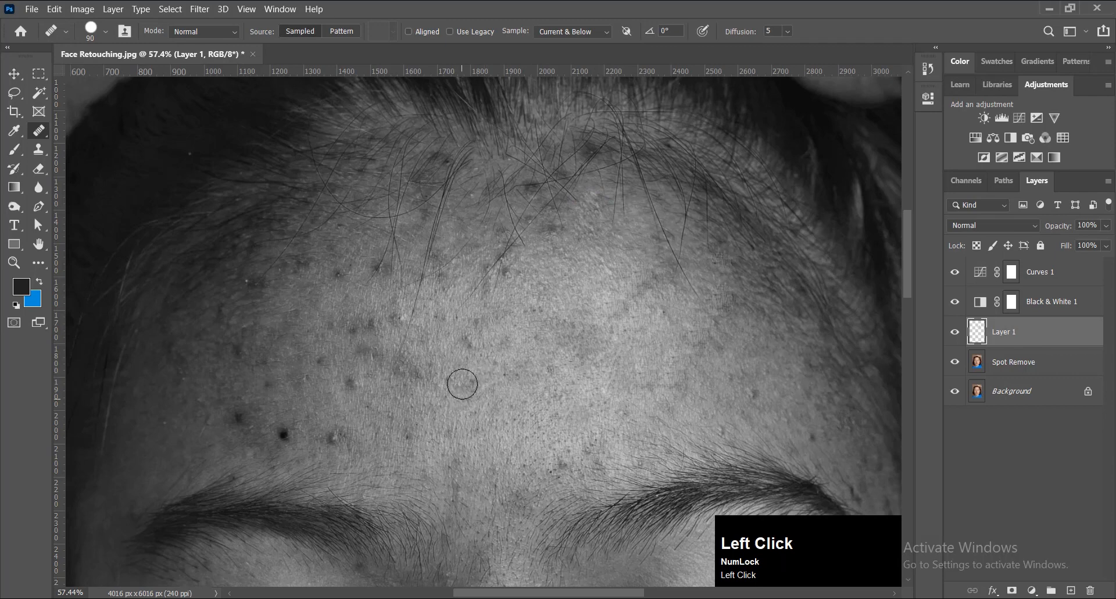
left_click(468, 344)
left_click(539, 210, "alt")
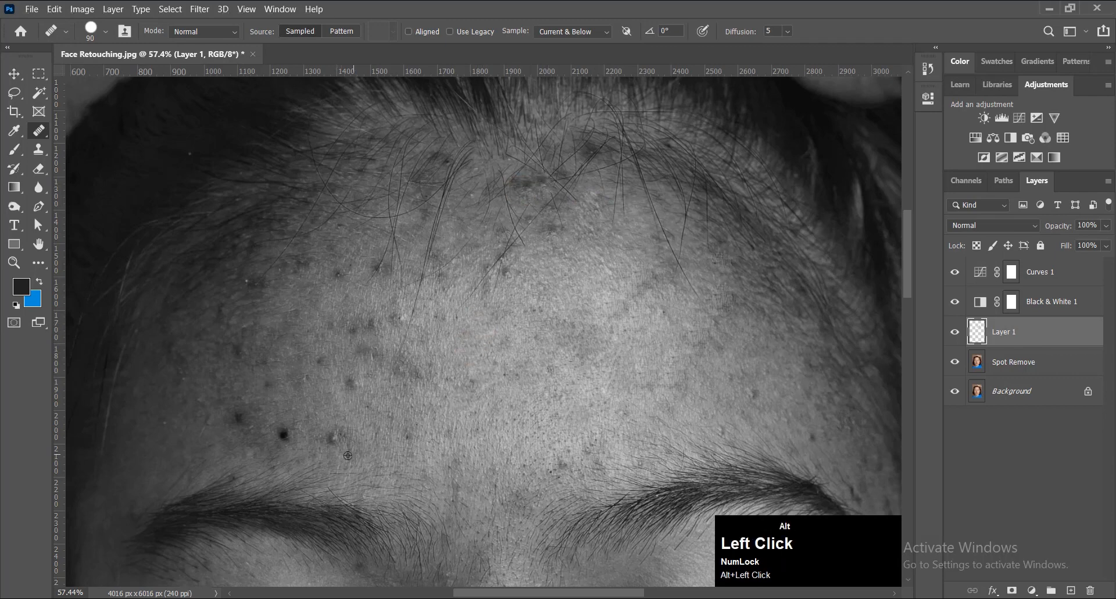
left_click(323, 439)
left_click(283, 438)
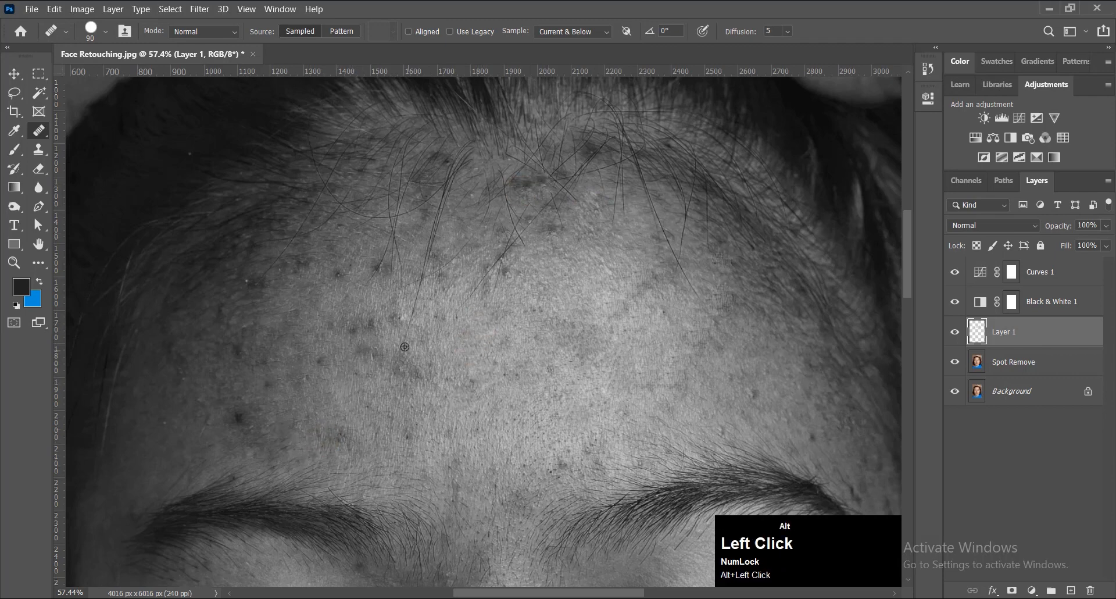
left_click(378, 325)
Heal the remaining dark spots on the forehead's far left side and the one near the central hair strands
left_click_drag(378, 334, 486, 333, "space")
left_click(342, 447, "alt")
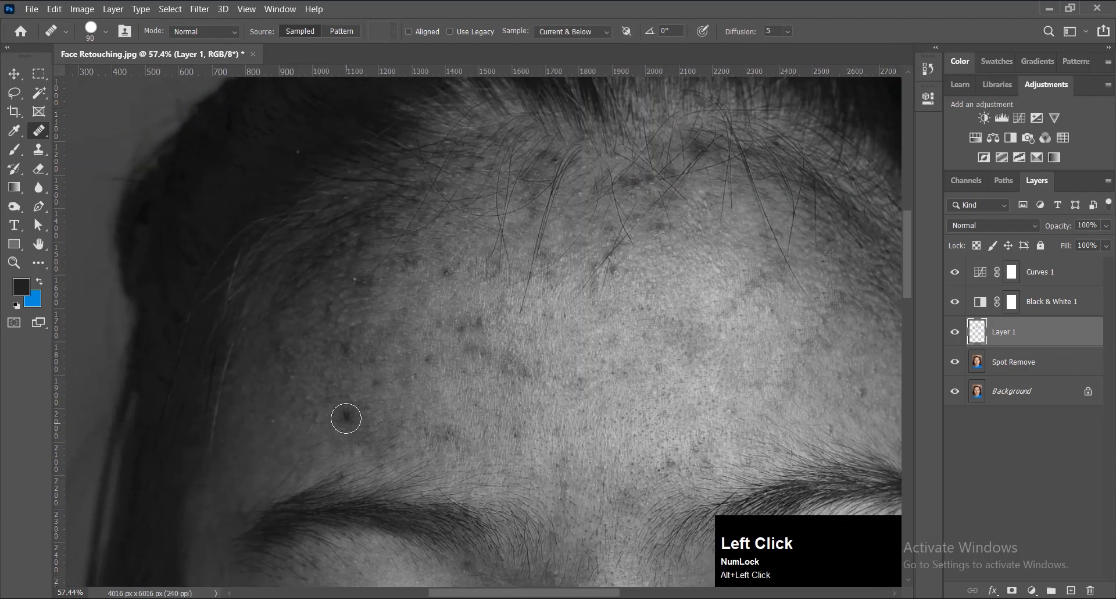
left_click(351, 420)
left_click(348, 428)
left_click(379, 325, "alt")
left_click(347, 344)
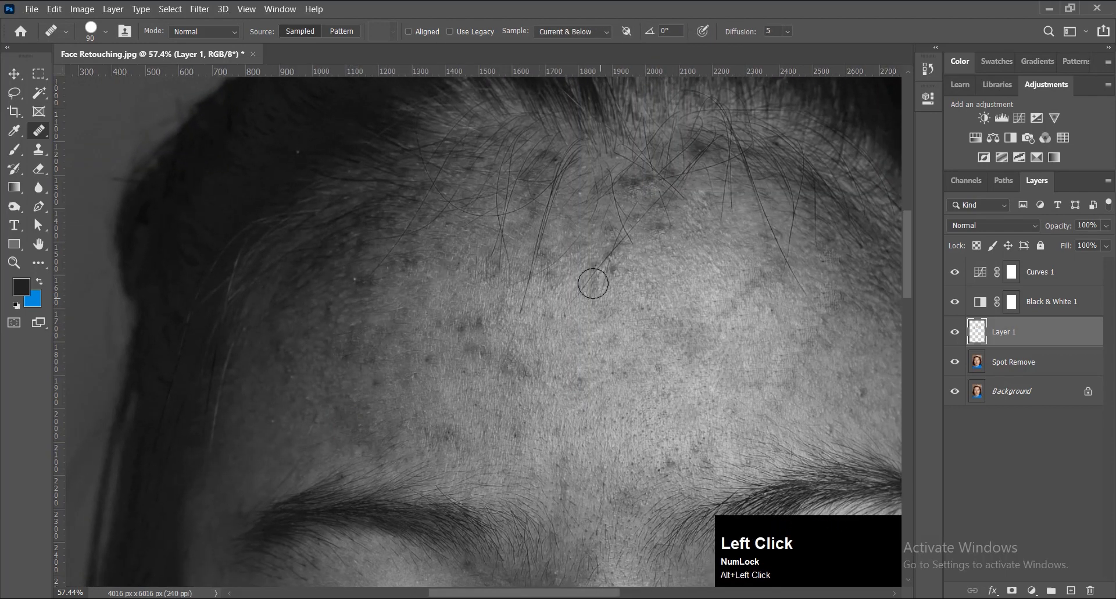
left_click(617, 263)
Heal the blemishes near the outer end of the right-hand eyebrow and the dark mole between the eyes
mouse_move(891, 480)
left_mouse_down("space")
mouse_move(722, 469)
mouse_move(573, 300)
left_mouse_up("space")
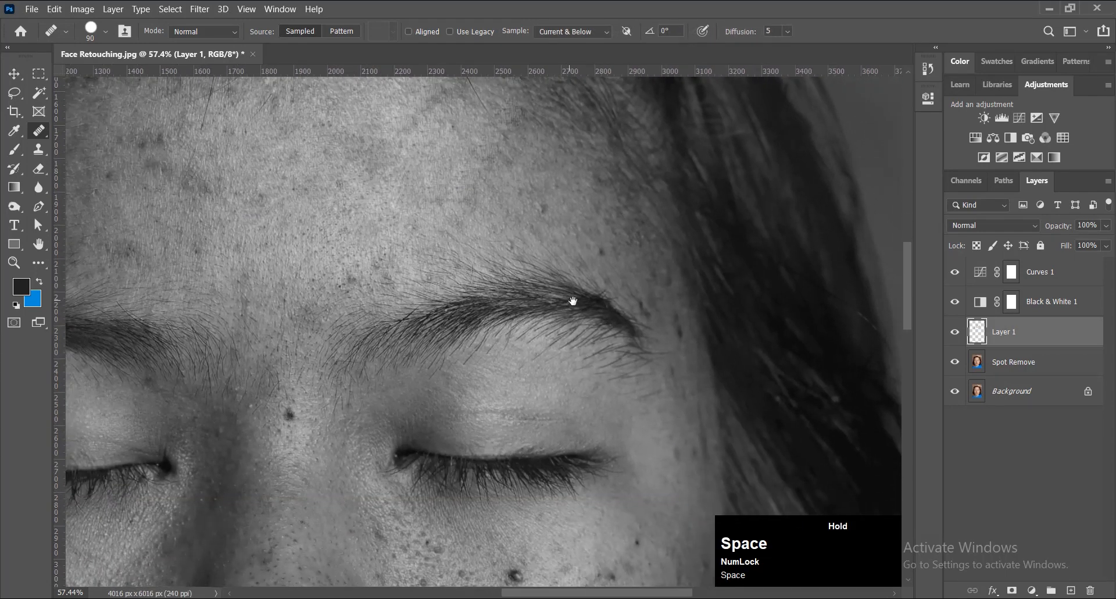
left_click(668, 348, "alt")
left_click(639, 294)
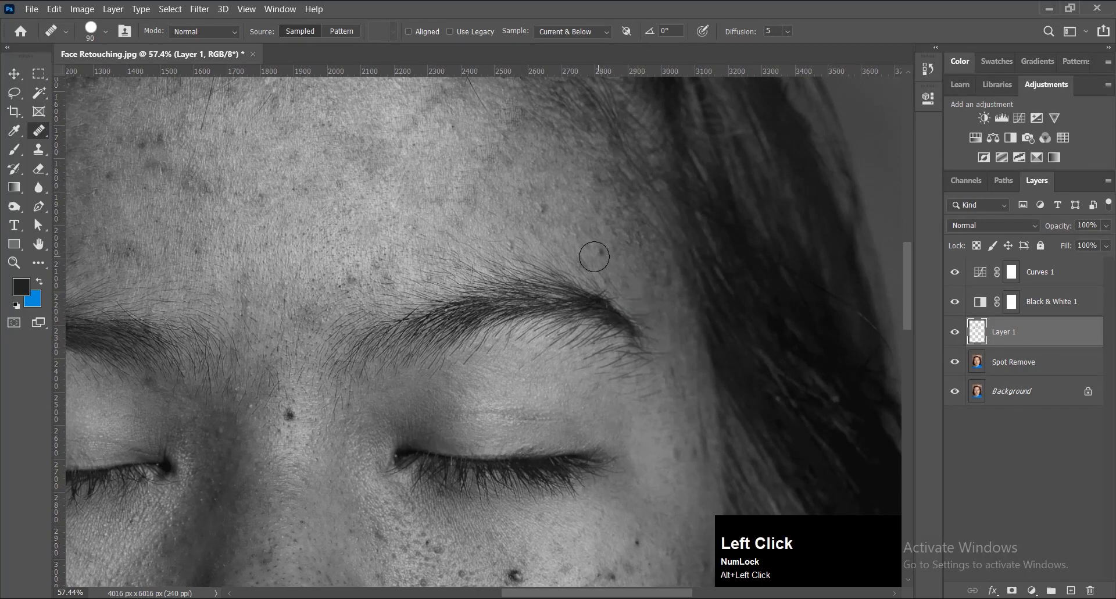
left_click_drag(423, 334, 579, 257, "space")
left_click(750, 147, "alt")
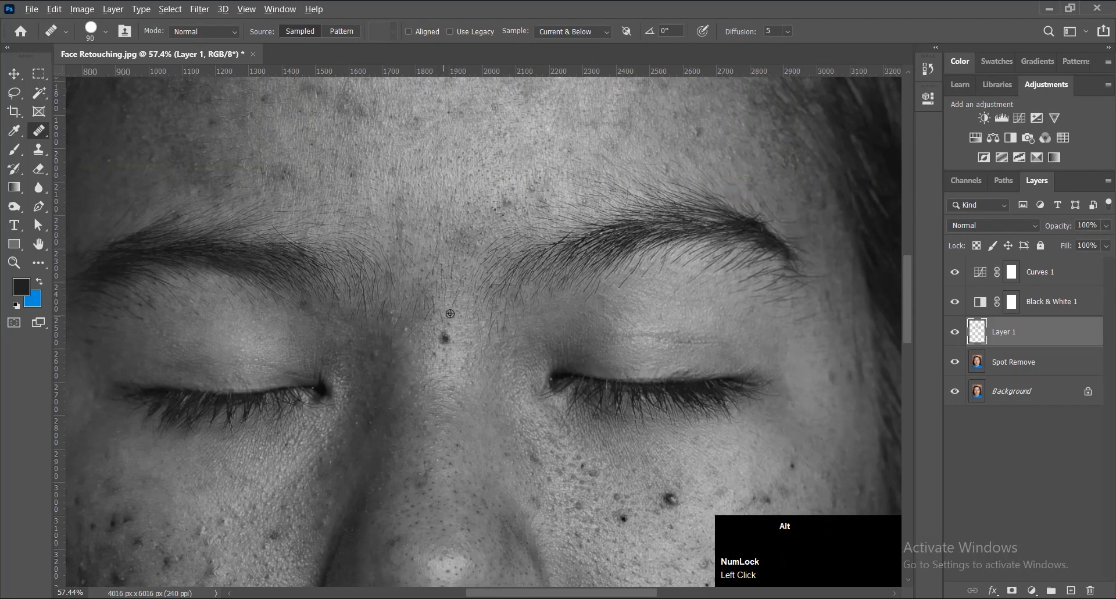
left_click(448, 336)
Heal the two dark moles on the cheek below the right-hand eye using clean skin sampled nearby
left_click_drag(445, 393, 503, 273, "space")
left_click(717, 419, "alt")
left_click(685, 400)
left_click(745, 405, "alt")
left_click(732, 377)
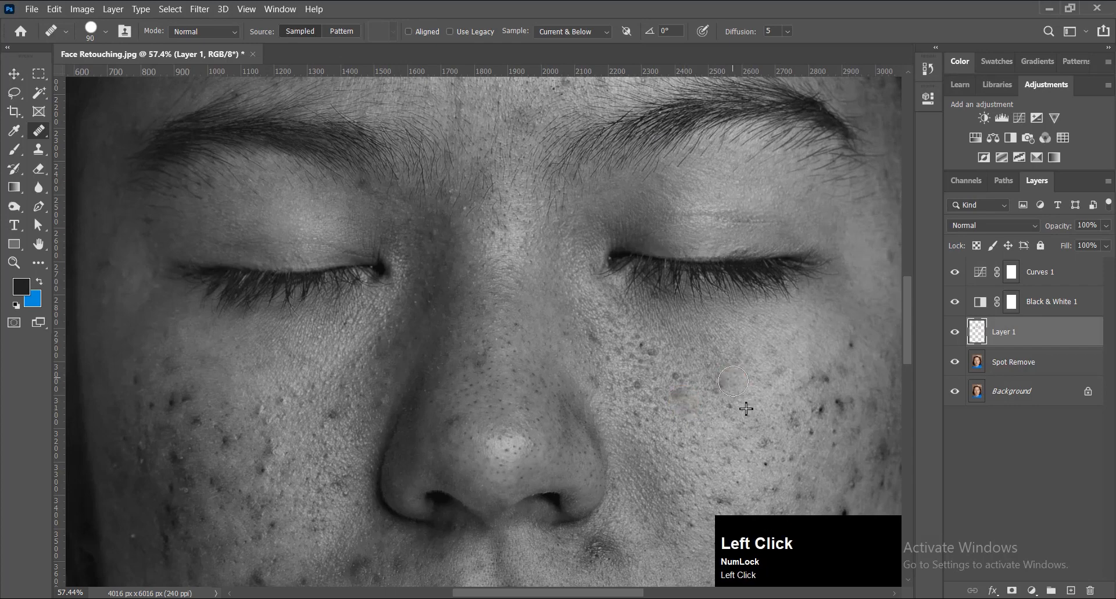
Heal the most prominent dark spots on the outer part of the right-hand cheek
left_click_drag(781, 420, 513, 357, "space")
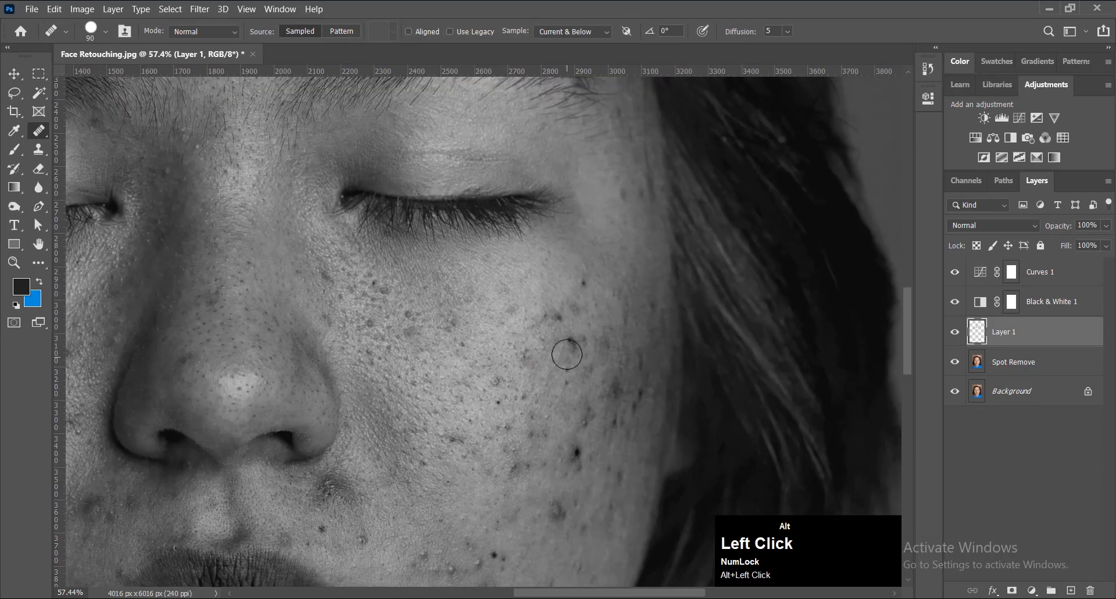
left_click(574, 343)
left_click_drag(598, 381, 533, 314, "space")
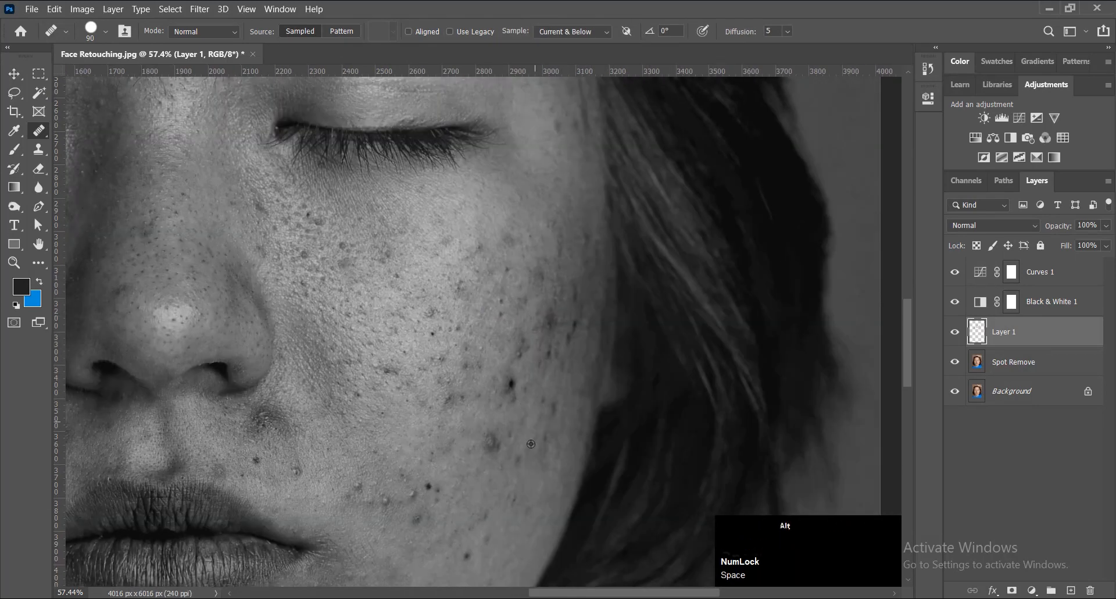
left_click(508, 386)
Heal the cluster of spots to the right of the mouth and the dark spot near the right-hand jawline
mouse_move(512, 456)
left_mouse_down("space")
mouse_move(567, 345)
mouse_move(616, 281)
left_mouse_up("space")
left_click(555, 384, "alt")
left_click(543, 328)
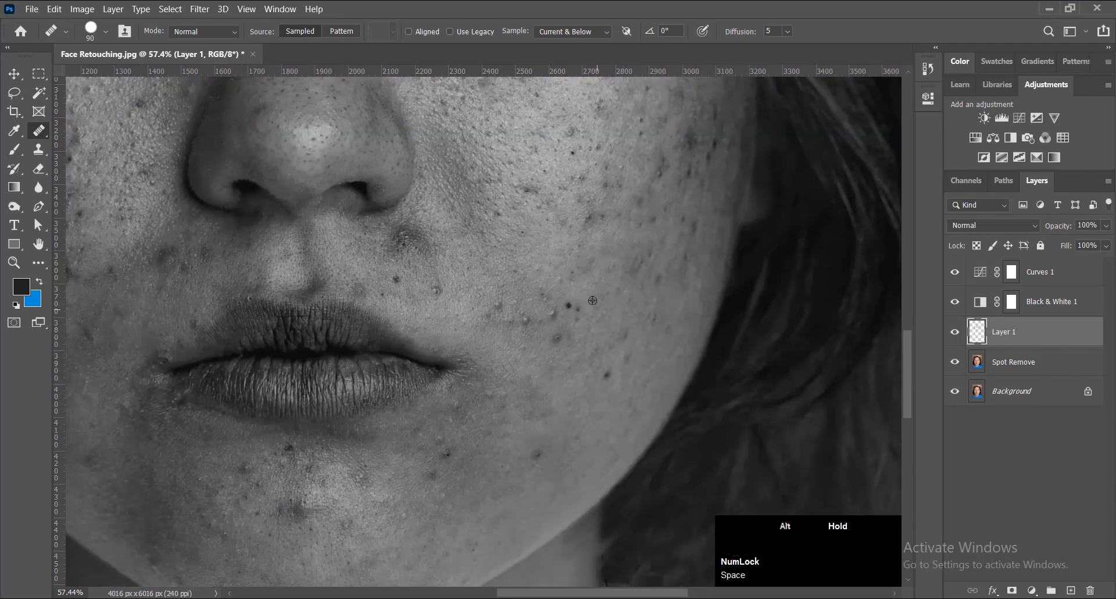
left_click(569, 302)
left_click(555, 336)
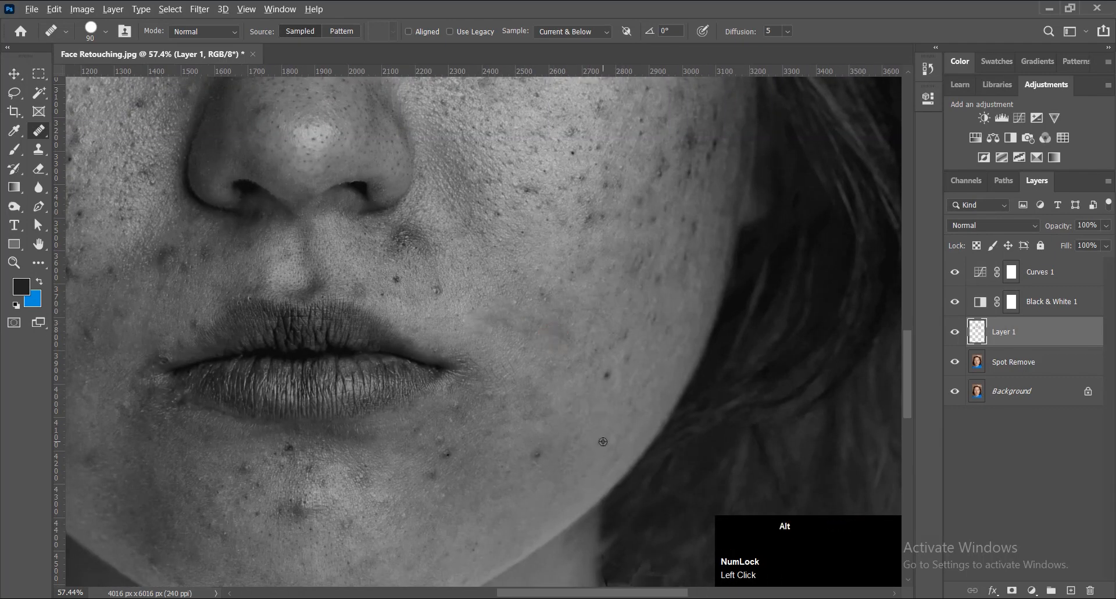
left_click_drag(614, 370, 640, 341, "space")
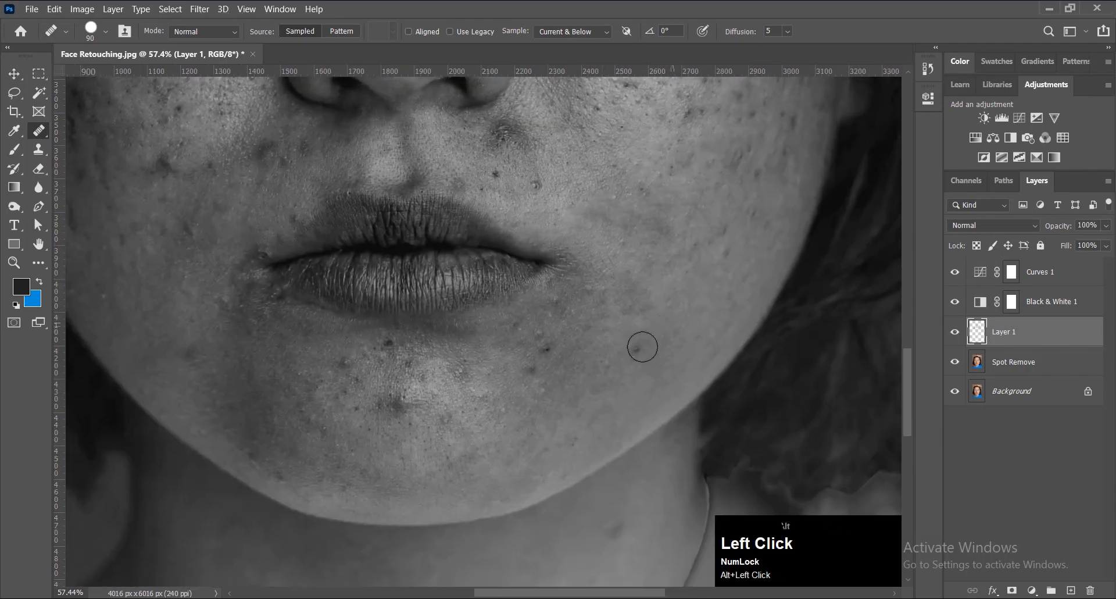
Heal the dark spots on the chin below the lower lip
left_click(554, 346)
left_click_drag(521, 386, 648, 363, "space")
left_click(522, 386)
left_click_drag(522, 397, 606, 400, "space")
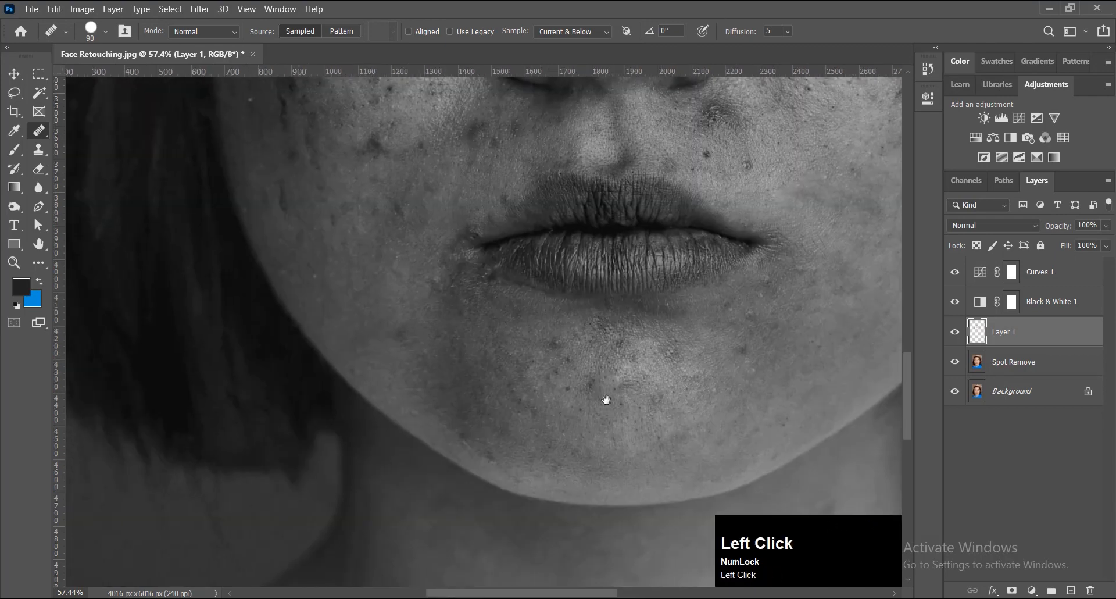
Heal the spots above the upper lip's right side and on the lower right-hand cheek with sampled skin
left_click_drag(466, 252, 550, 437, "space")
left_click(788, 342)
mouse_move(796, 329)
left_mouse_down("space")
mouse_move(692, 375)
mouse_move(628, 382)
left_mouse_up("space")
left_click(650, 350, "alt")
left_click(628, 358)
left_click_drag(718, 334, 569, 400, "space")
left_click(625, 335, "alt")
left_click(649, 333)
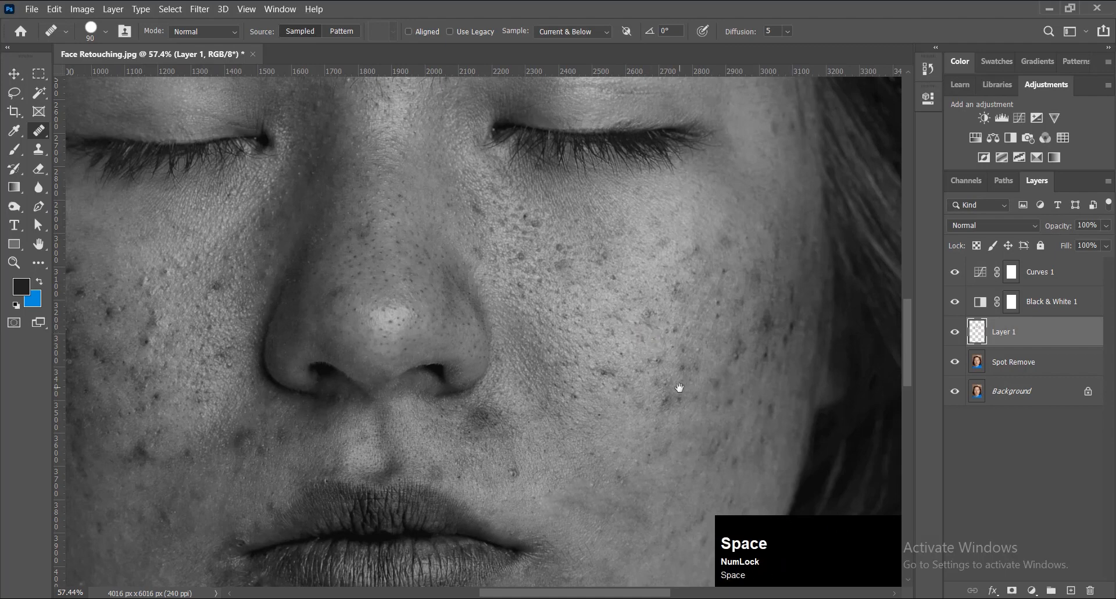
Heal the remaining spots along the outer edge of the right-hand cheek down toward the jaw
left_click_drag(679, 387, 582, 372, "space")
left_click(675, 254, "alt")
left_click_drag(671, 311, 668, 291)
left_click(691, 262, "alt")
left_click(696, 273)
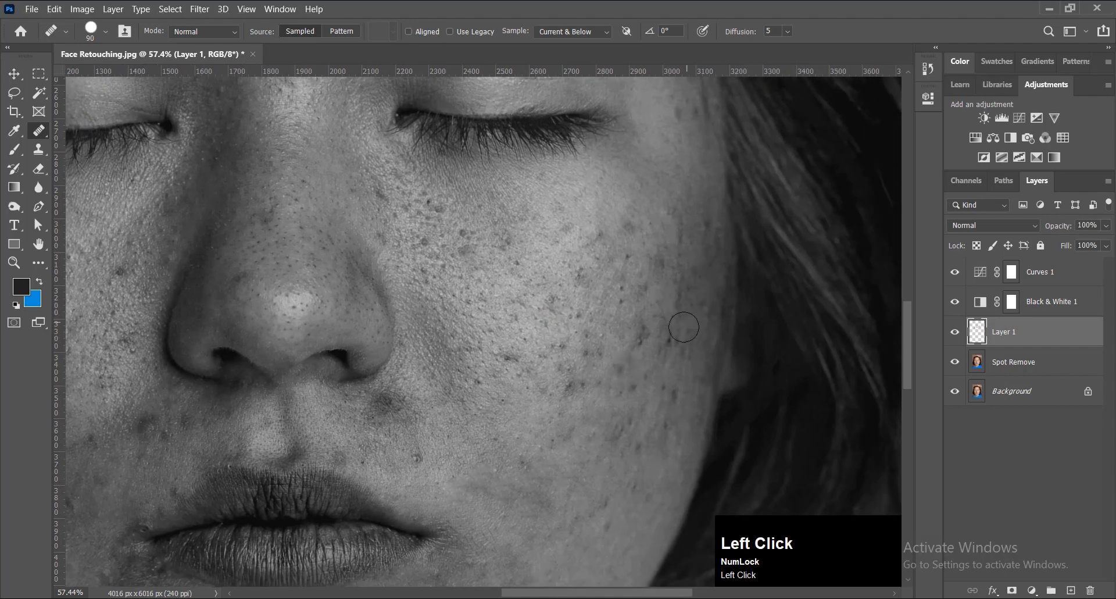
left_click_drag(571, 335, 558, 204, "space")
left_click(632, 275, "alt")
left_click(653, 286)
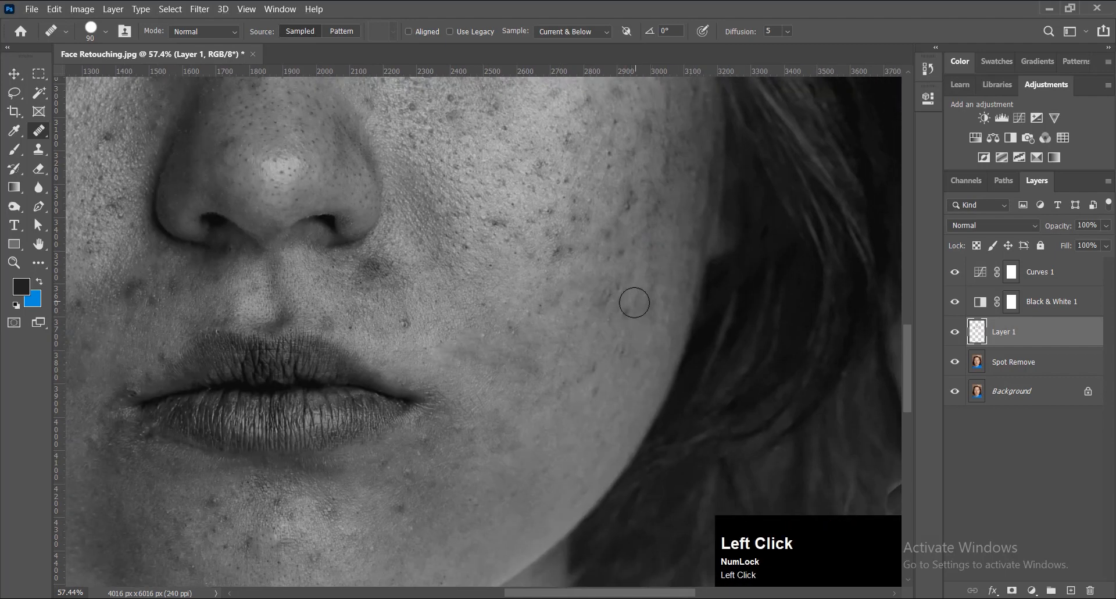
Heal the small blemish between the nose and the right-hand corner of the mouth with sampled skin
left_click_drag(560, 365, 646, 294, "space")
left_click(506, 247, "alt")
left_click(489, 256)
Heal the blemishes beside the left-hand corner of the mouth and on the left part of the chin
left_click_drag(424, 284, 659, 302, "space")
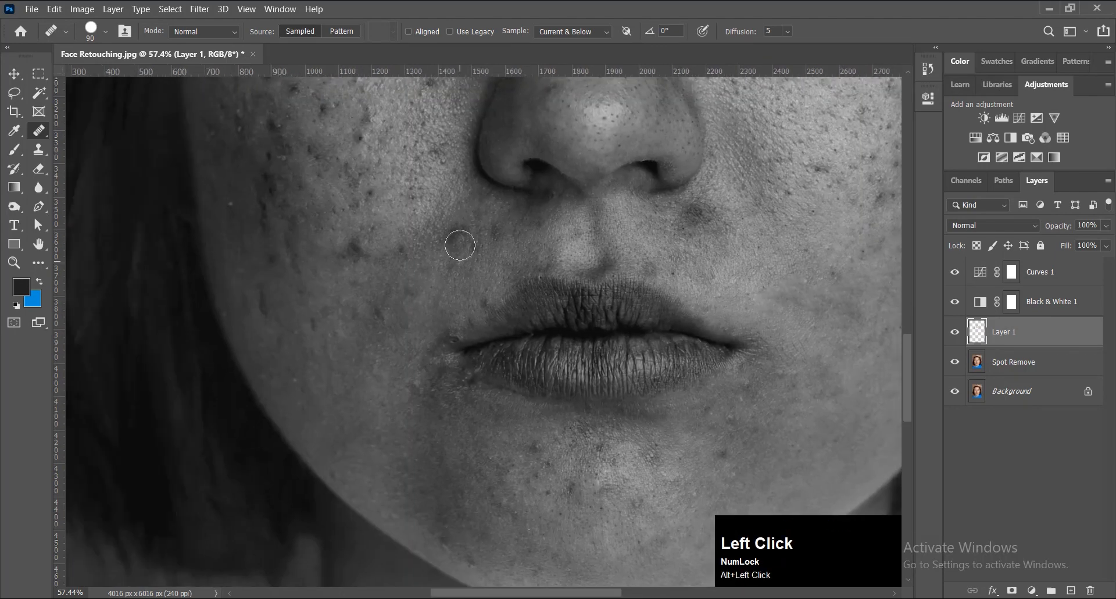
left_click_drag(430, 304, 553, 306, "space")
left_click(498, 313)
left_click_drag(517, 385, 400, 320, "space")
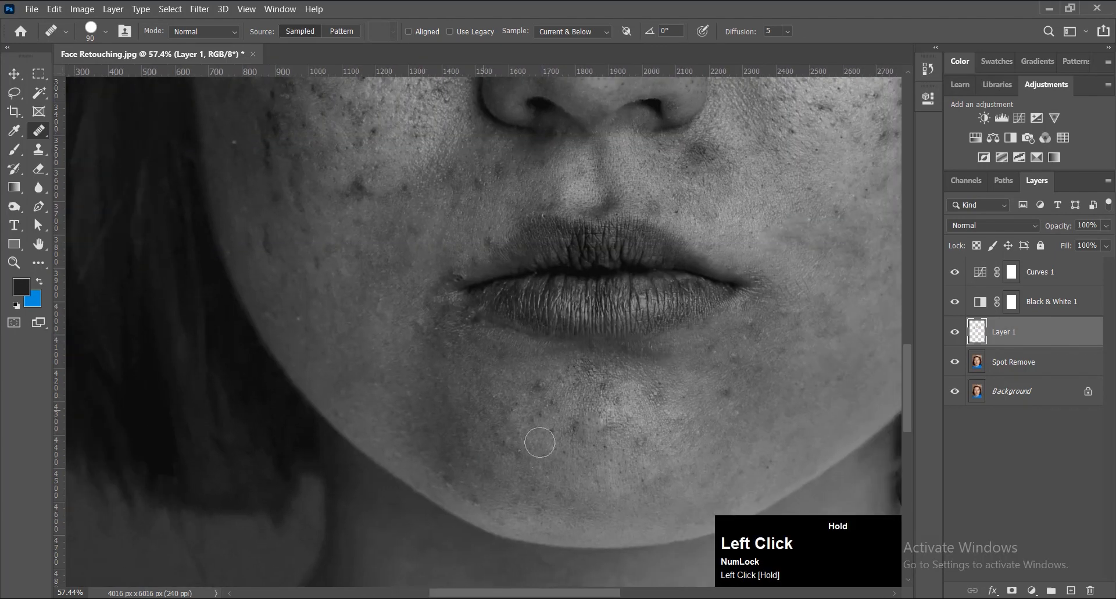
left_click(725, 378, "alt")
left_click(523, 389)
Heal the small spots along the bridge and side of the nose using skin sampled from the bridge
left_click_drag(660, 152, 526, 373, "space")
left_click(617, 331)
left_click(559, 349)
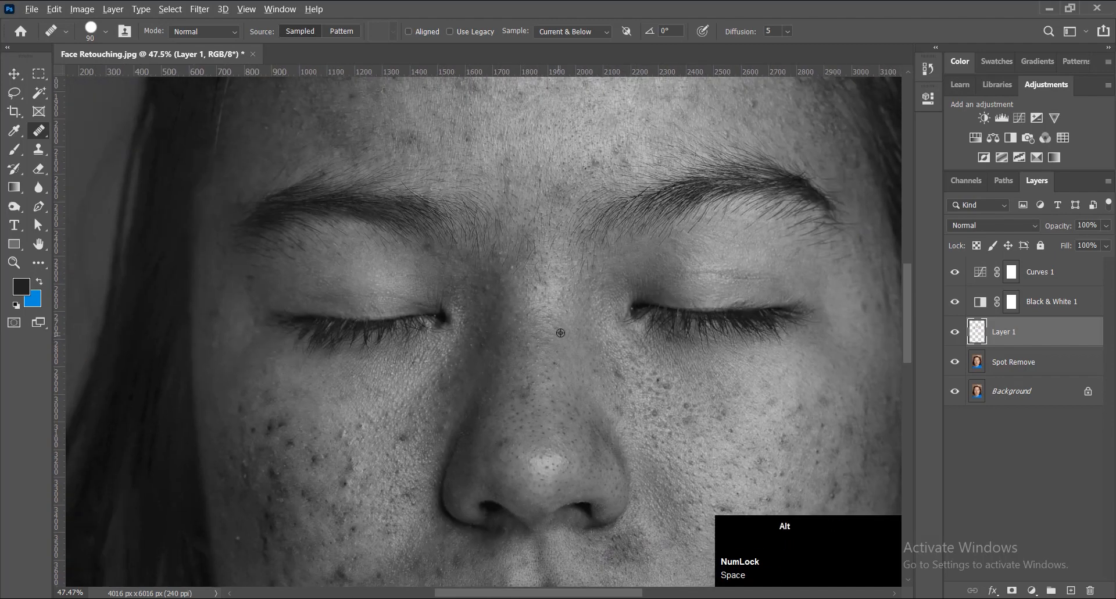
mouse_move(546, 366)
left_mouse_down("space")
mouse_move(538, 381)
mouse_move(515, 326)
left_mouse_up("space")
left_click(514, 326, "alt")
left_click(499, 350)
left_click(489, 357)
left_click(525, 294)
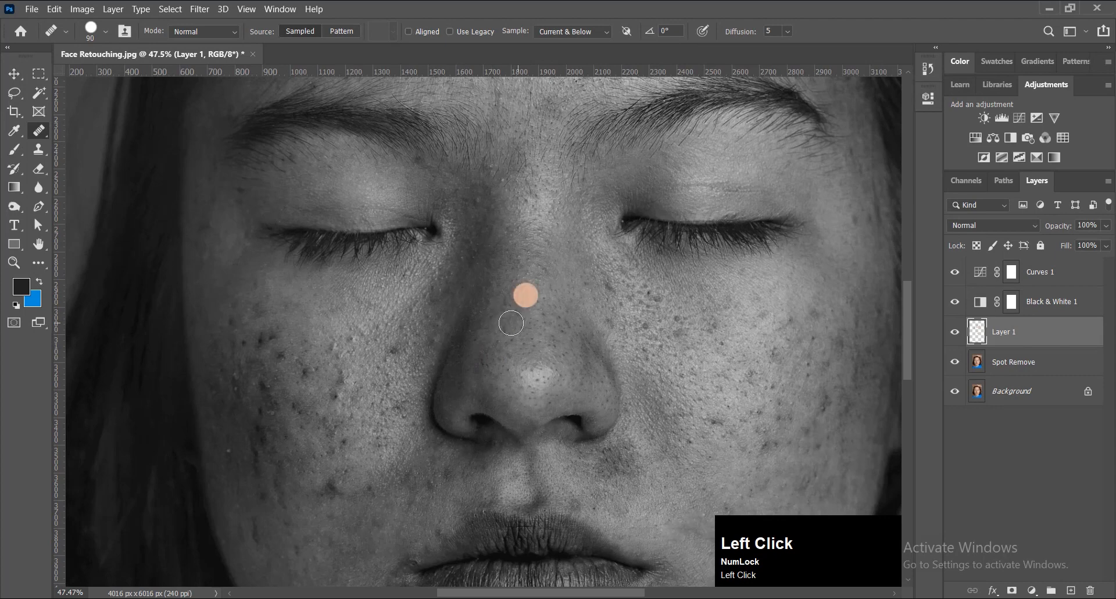
Heal the dark spots on the upper and outer left-hand cheek with nearby skin, undoing the badly matched patch
left_click_drag(417, 334, 522, 333, "space")
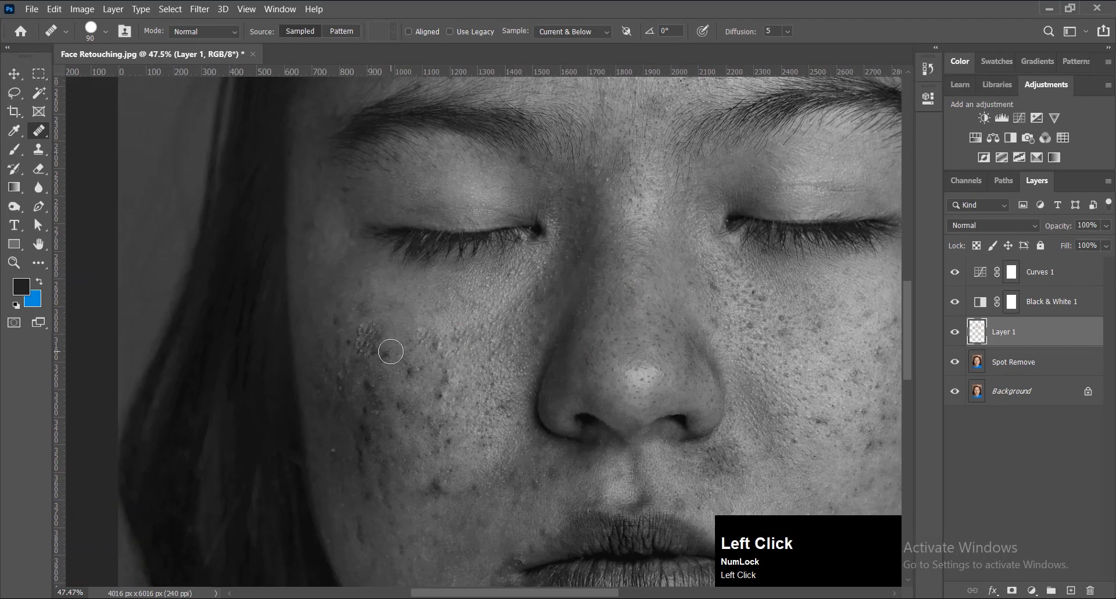
left_click_drag(450, 371, 476, 266, "space")
left_click(409, 238)
key("ctrl+z")
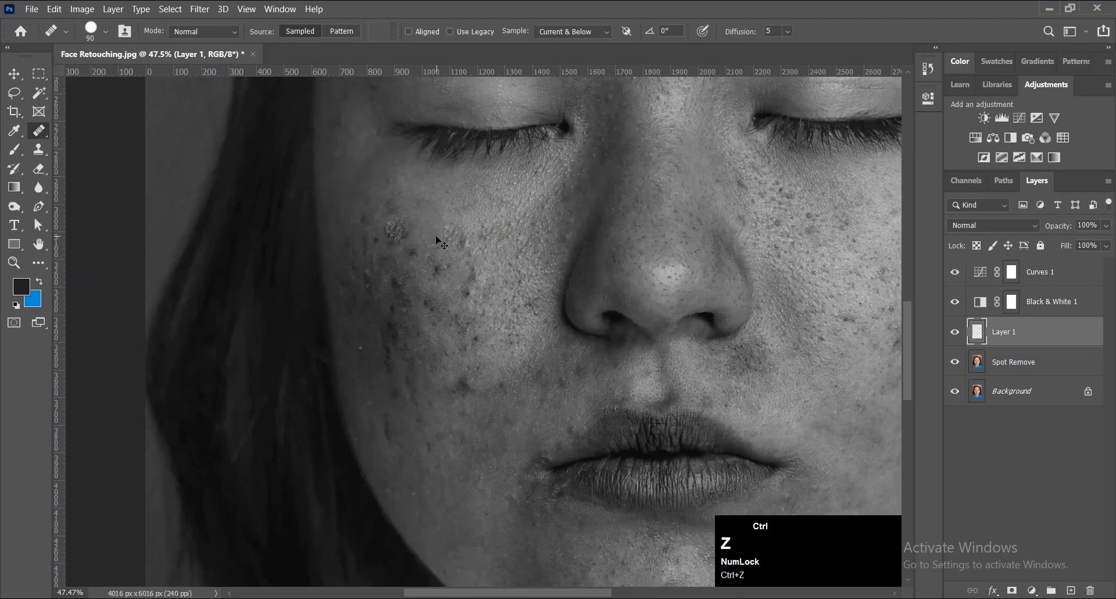
left_click(401, 238, "alt")
left_click(415, 251)
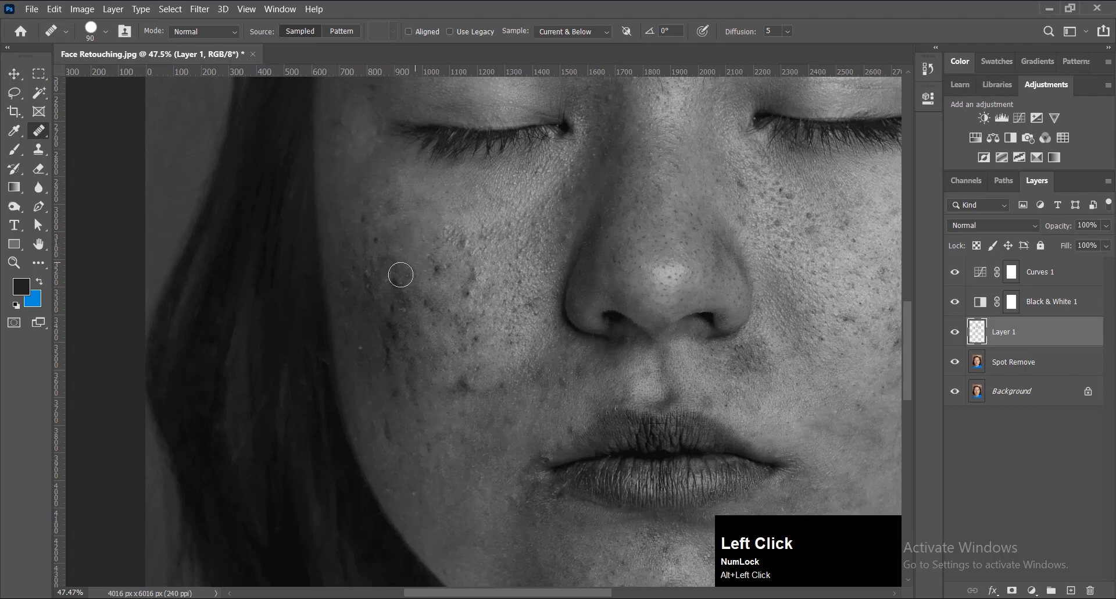
left_click(398, 283)
left_click(399, 313)
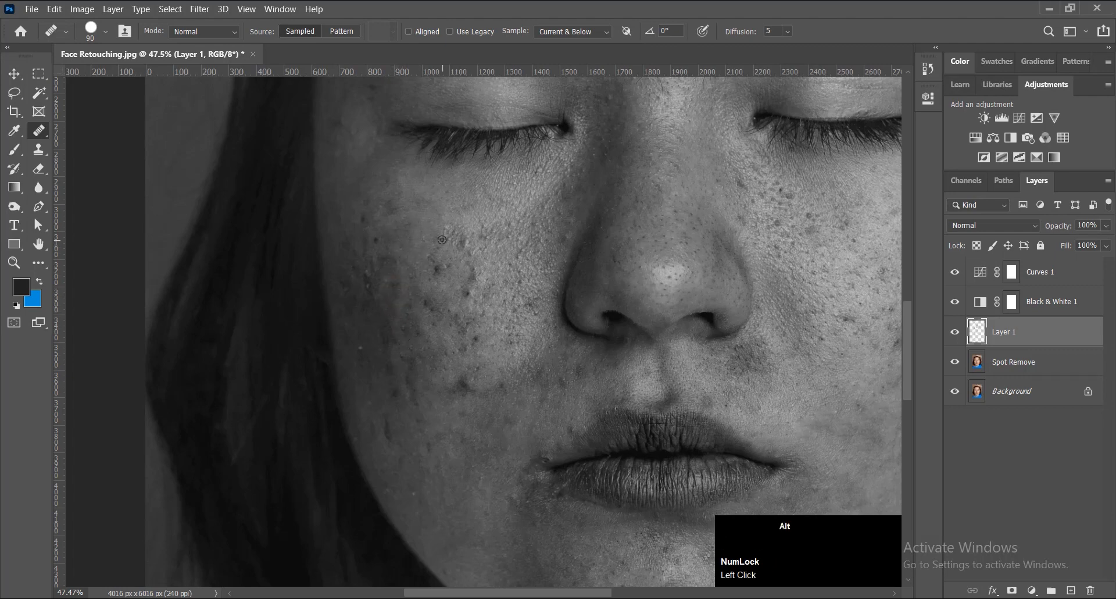
Heal more spots across the left-hand cheek, from below the outer eye corner down to the jaw
left_click(468, 291)
mouse_move(364, 318)
left_mouse_down()
mouse_move(381, 272)
mouse_move(378, 289)
left_mouse_up()
key("ctrl+z")
left_click(471, 414, "alt")
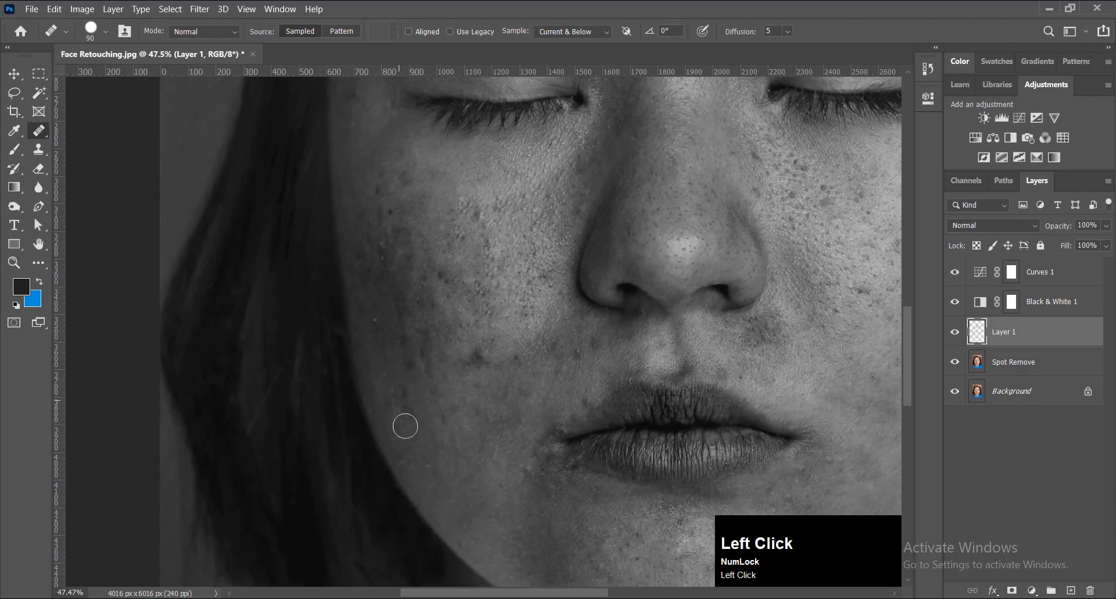
left_click(399, 387)
left_click_drag(390, 238, 396, 369)
left_click(395, 344)
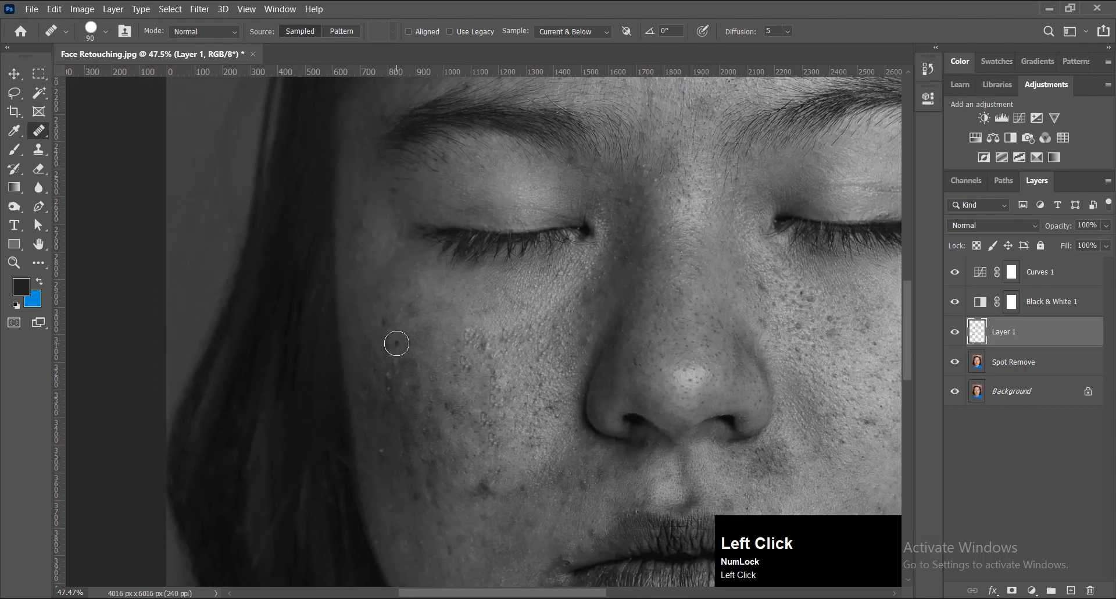
Touch up the remaining blemishes on the left-hand cheek and the middle of the face with sampled skin
scroll(426, 411, "down", 5)
scroll(482, 478, "up", 6)
left_click(468, 454, "alt")
scroll(443, 429, "down", 4)
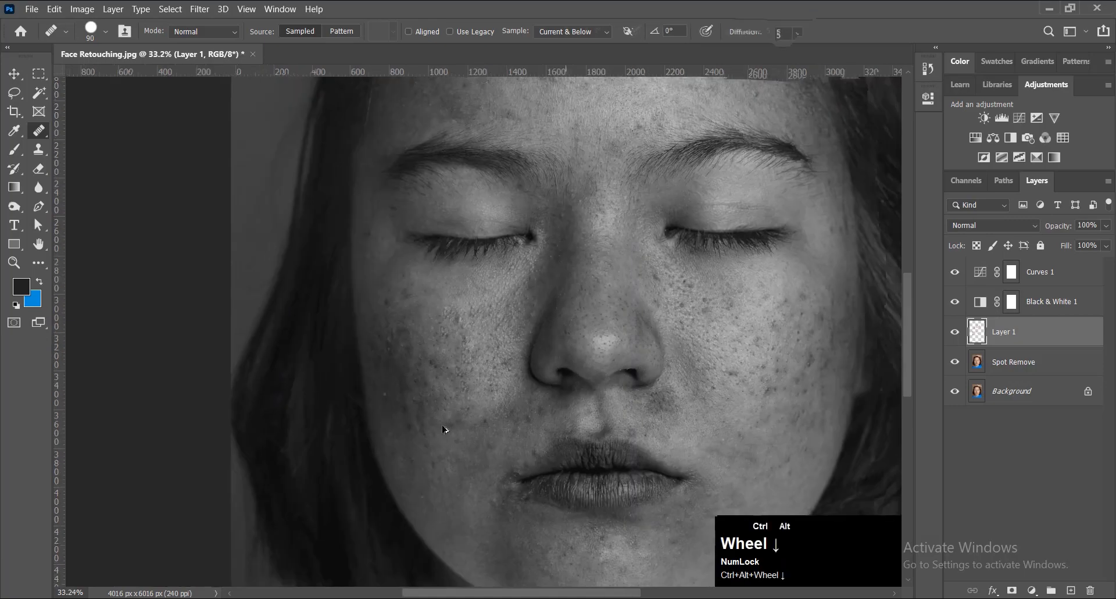
scroll(581, 401, "up", 4)
left_click(622, 378)
scroll(579, 409, "down", 4)
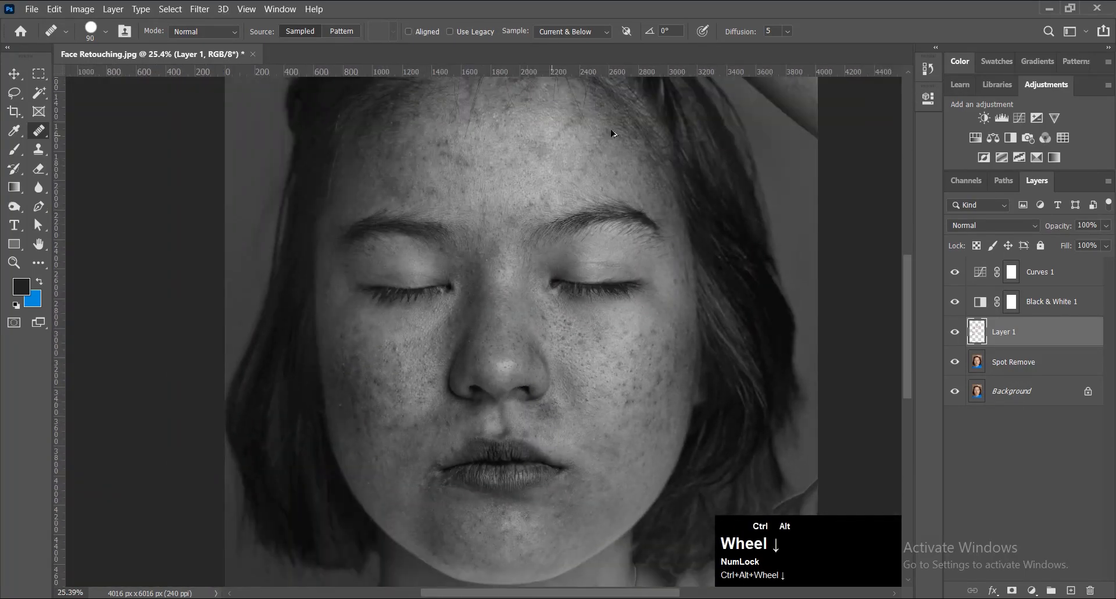
Heal the remaining spots on the forehead above the left-hand eyebrow with skin sampled beside them
scroll(523, 290, "up", 4)
scroll(617, 211, "down", 2)
scroll(381, 209, "up", 3)
left_click(381, 209, "alt")
left_click(339, 208)
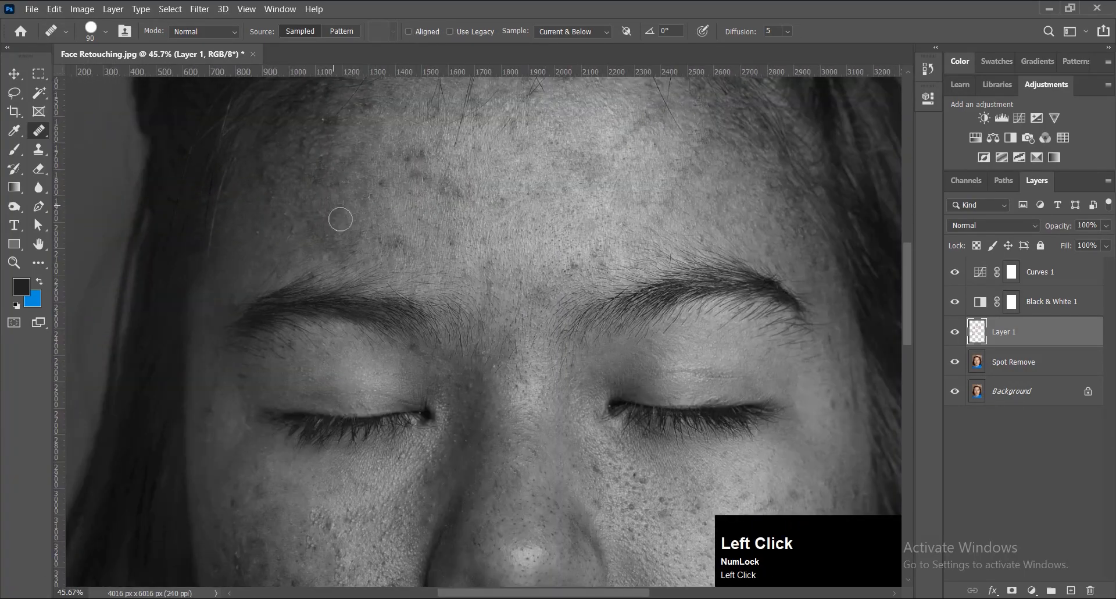
scroll(344, 216, "down", 3)
left_click(381, 218, "alt")
left_click(379, 203)
Heal the dark spot at the upper centre of the forehead near the hairline with sampled skin
scroll(401, 201, "down", 4)
scroll(487, 129, "up", 5)
left_click(486, 133, "alt")
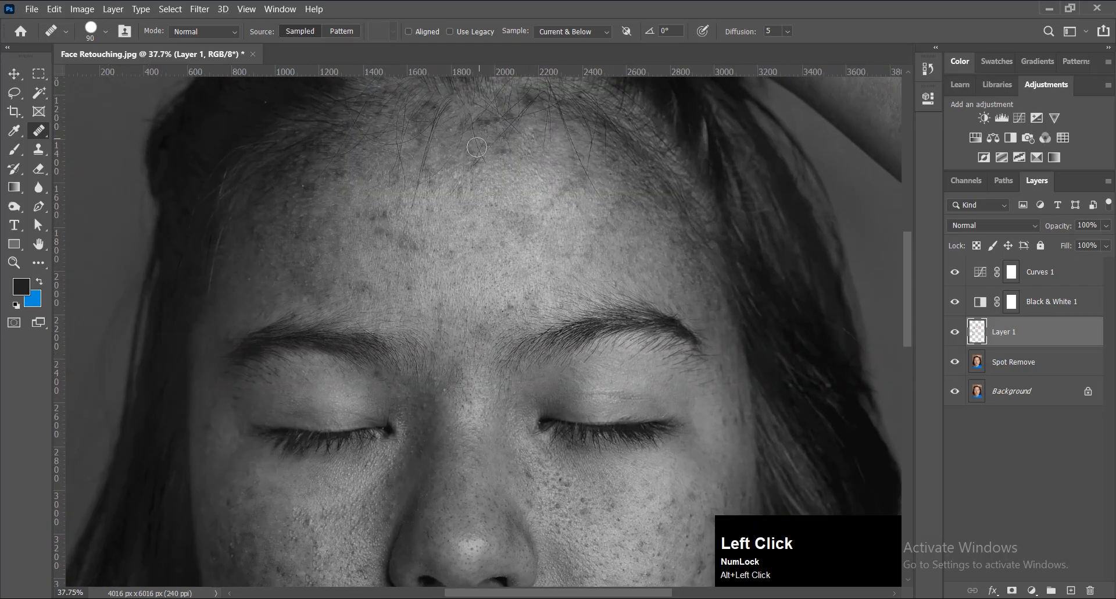
left_click(488, 119)
scroll(489, 190, "down", 9)
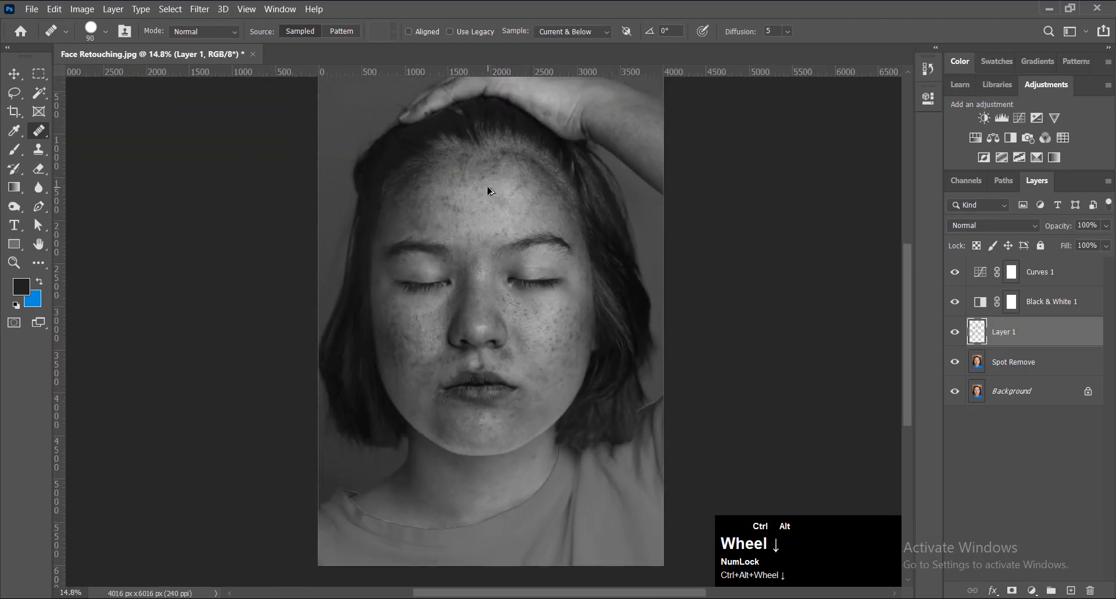
Delete the Curves 1 and Black & White 1 adjustment layers
left_click(1041, 278)
left_click(1046, 303, "ctrl")
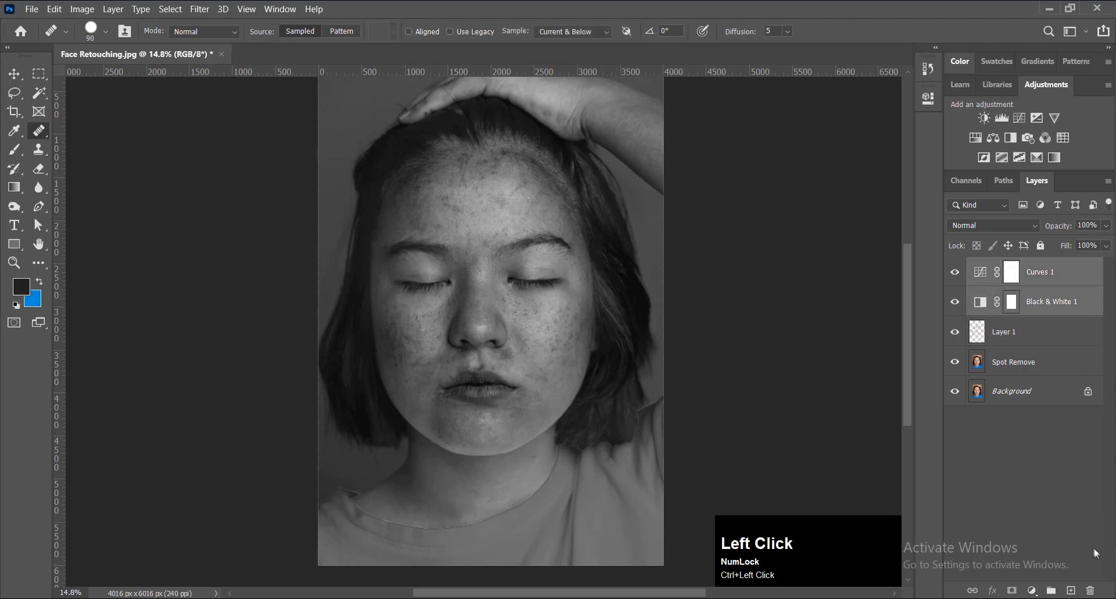
left_click(1092, 590)
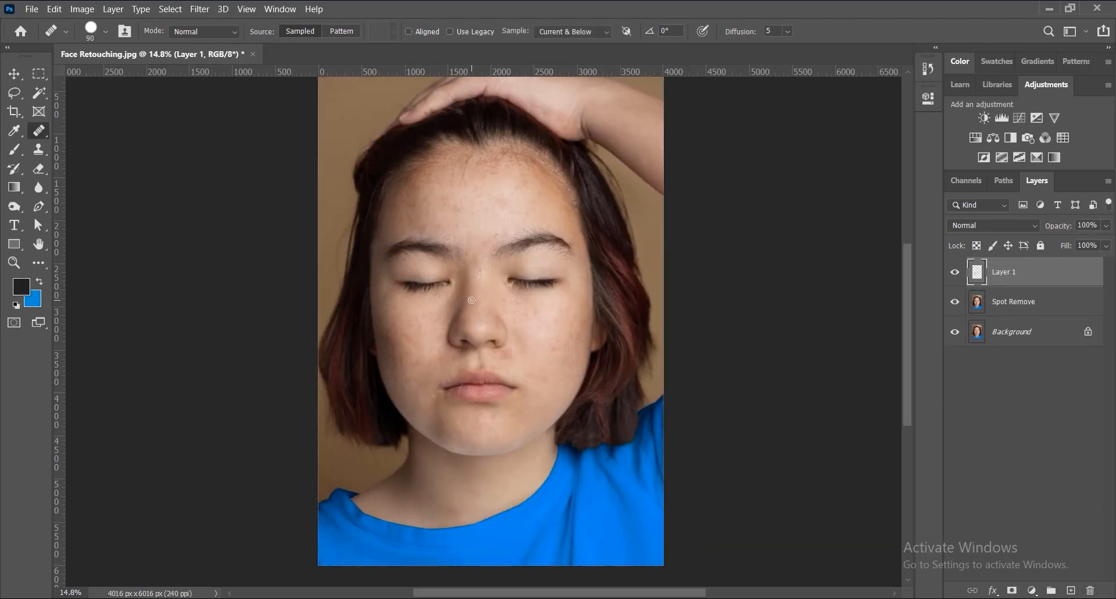
Duplicate Layer 1 and Spot Remove together and merge the two copies into one layer
left_click(1028, 308, "ctrl")
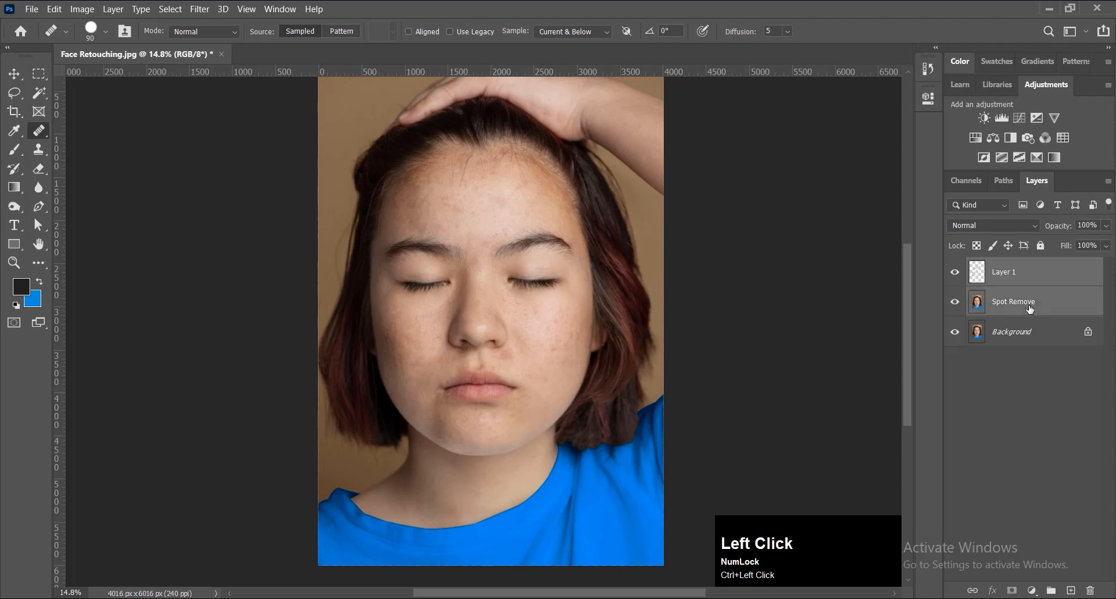
key("ctrl+j")
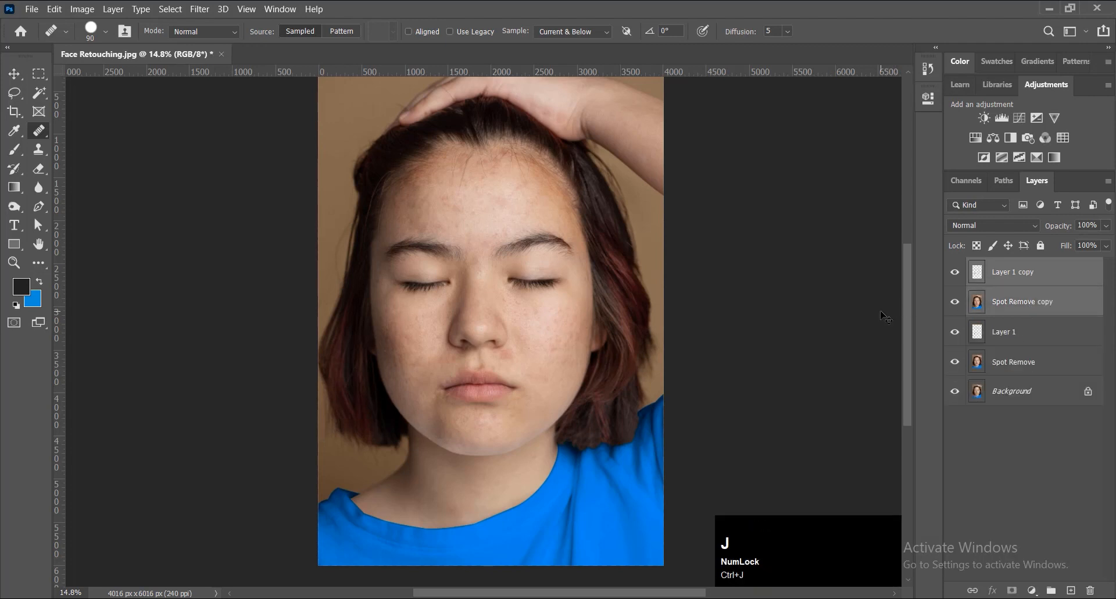
key("ctrl+e")
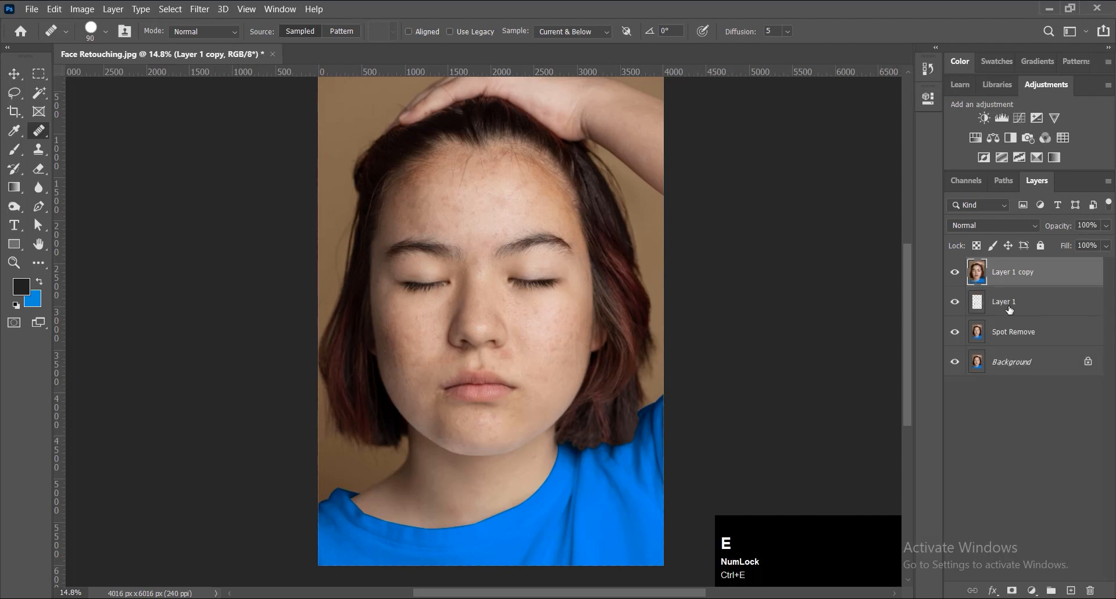
Set the merged copy's blend mode to Vivid Light and invert its colours
left_click(991, 225)
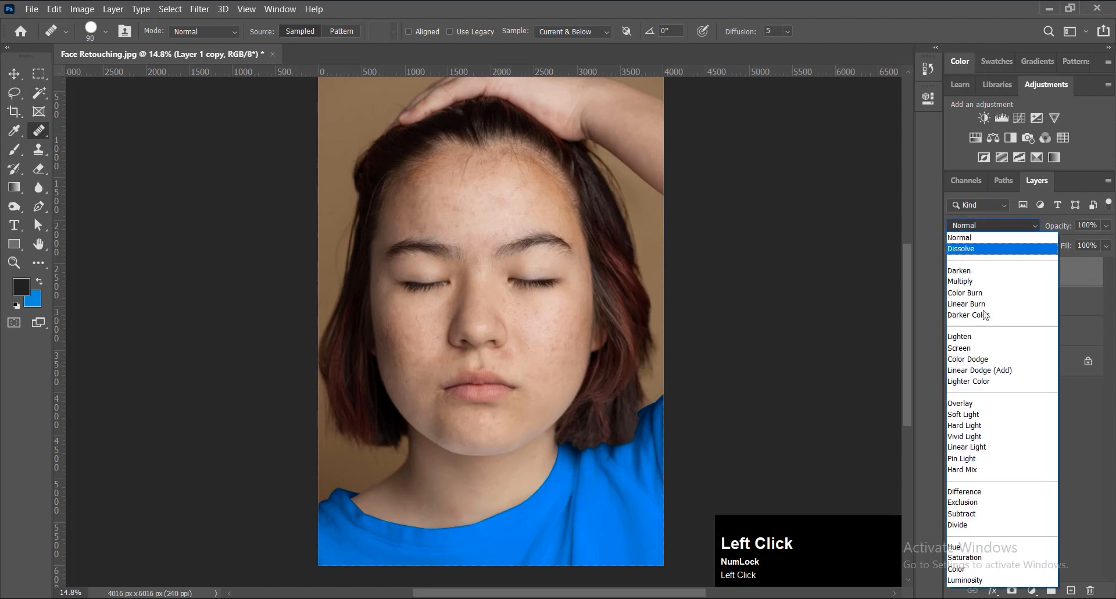
left_click(977, 437)
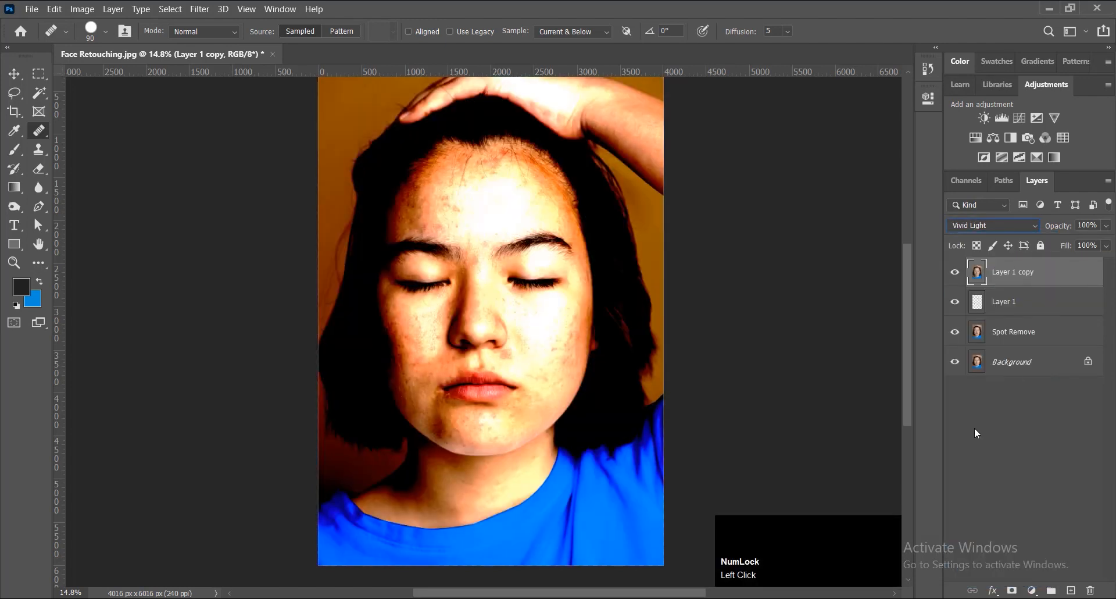
key("ctrl+i")
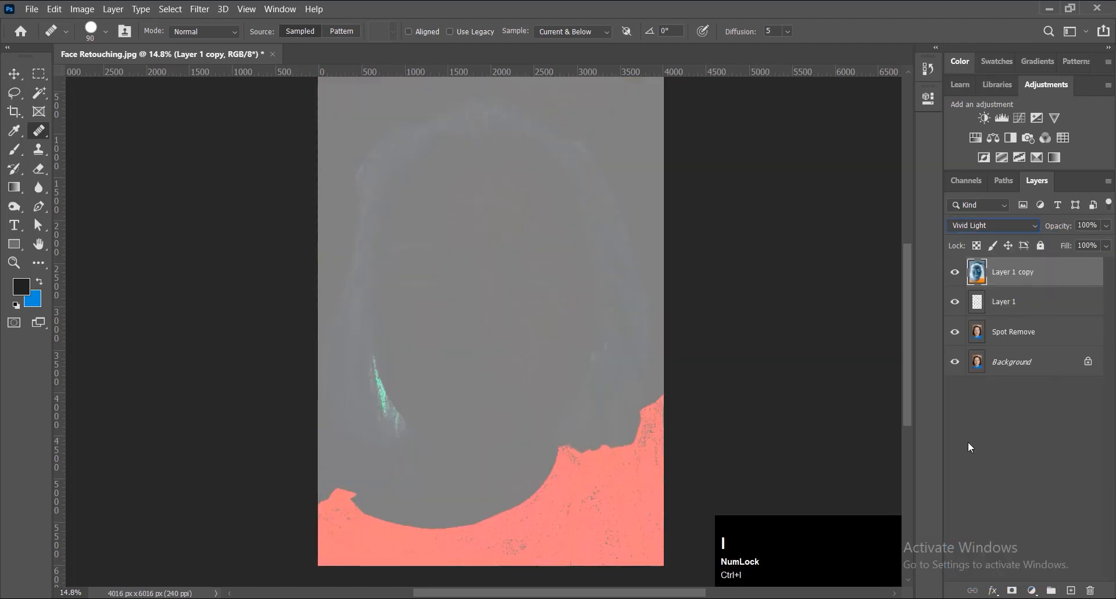
Apply a High Pass filter with a radius of 25.0 pixels to Layer 1 copy
left_click(198, 9)
mouse_move(306, 284)
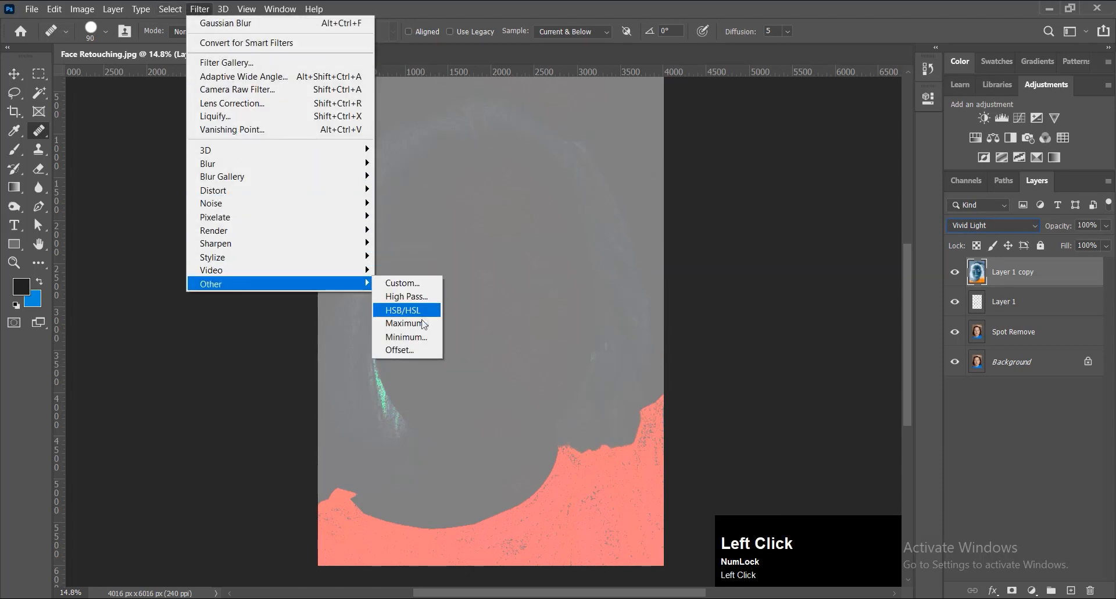
left_click(407, 295)
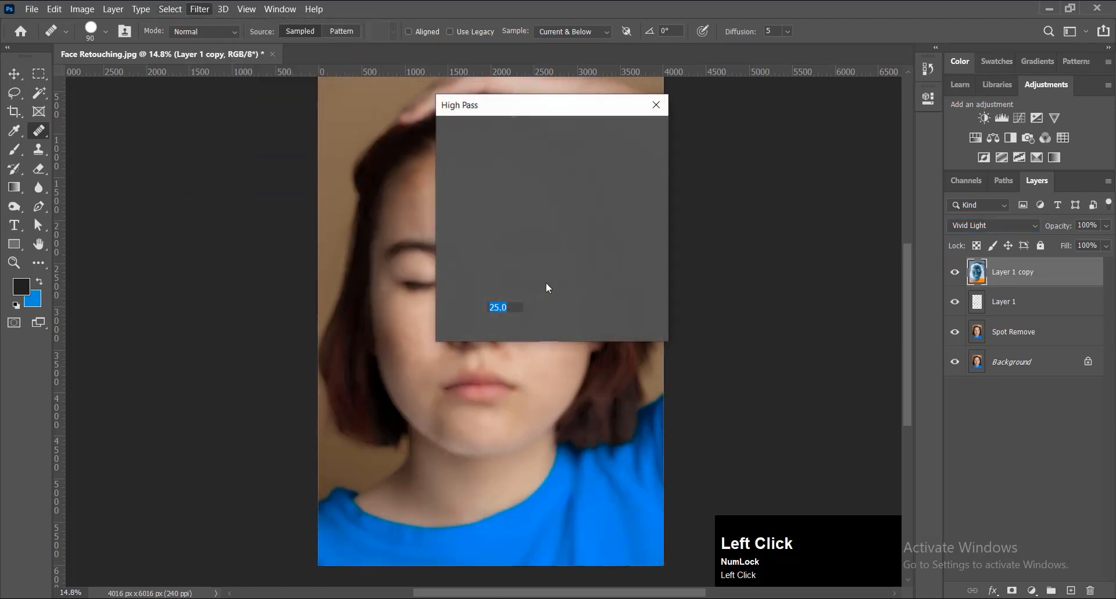
left_click(631, 131)
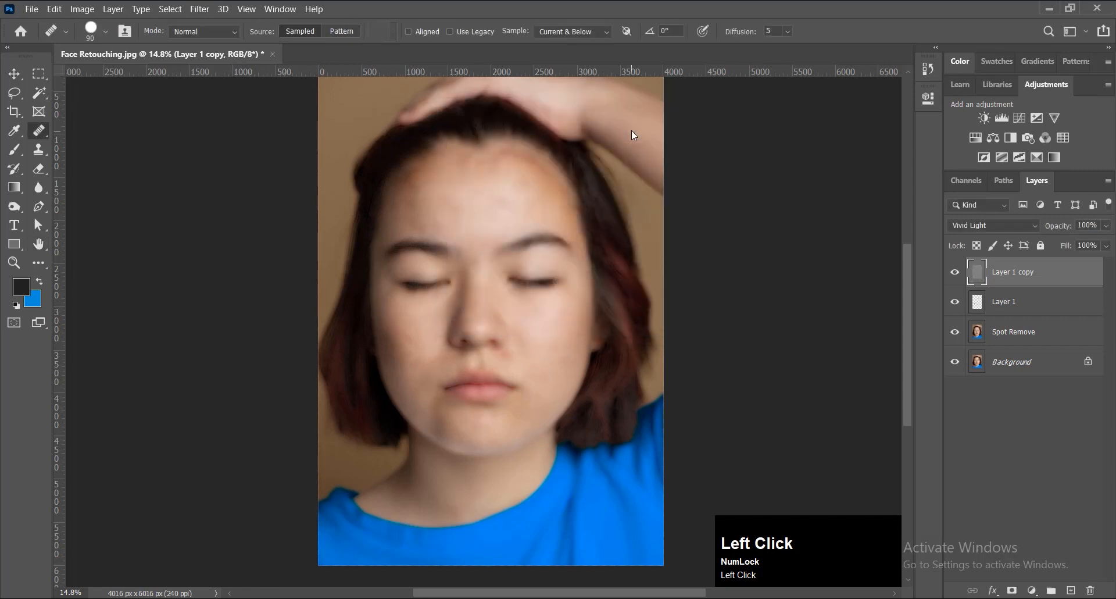
Apply a Gaussian Blur with a radius of 2.5 pixels to Layer 1 copy
left_click(198, 10)
mouse_move(326, 163)
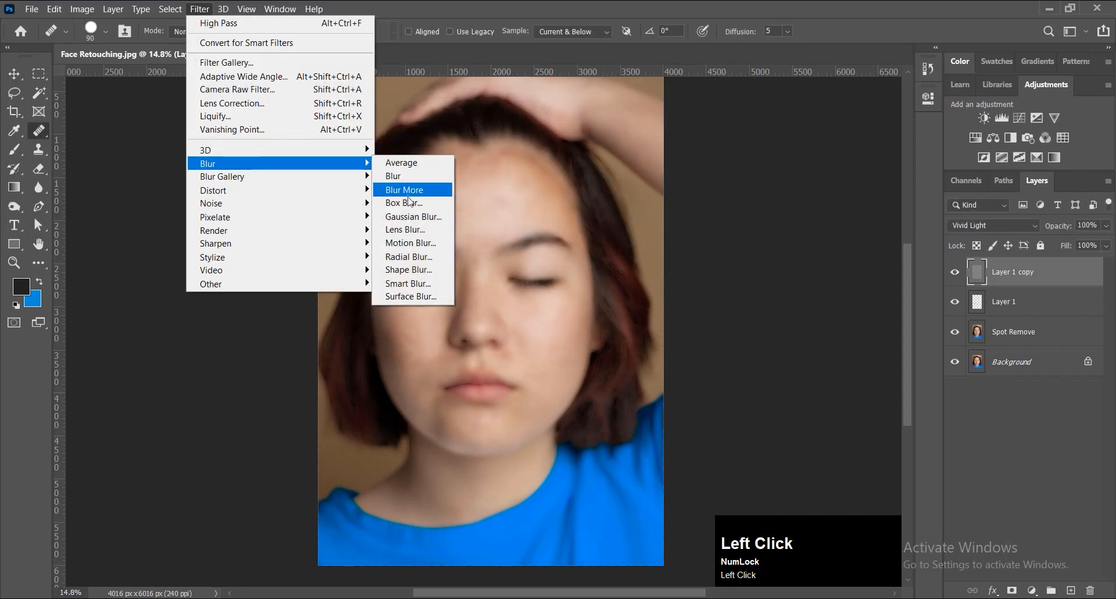
left_click(413, 221)
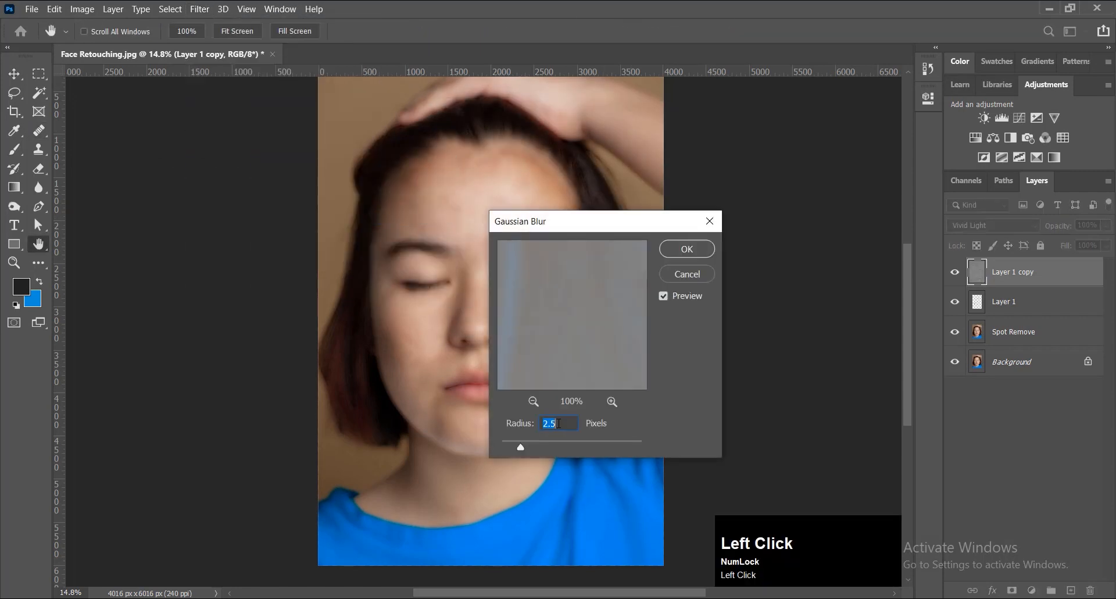
left_click(687, 248)
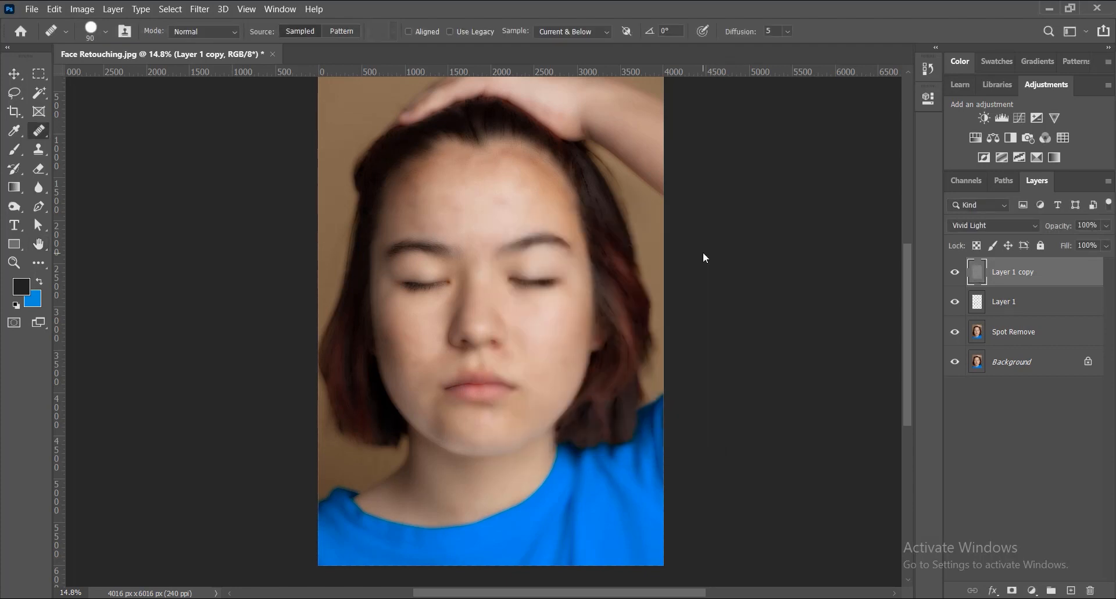
Add a layer mask to Layer 1 copy, invert it to black, and set the soft brush size to 243 px
left_click(1013, 590)
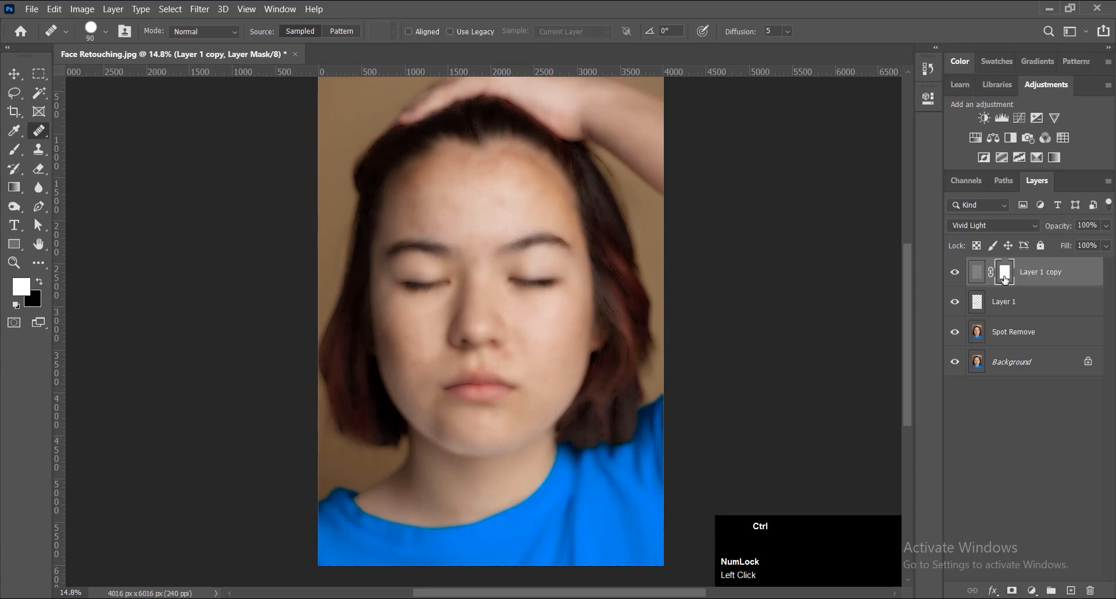
key("ctrl+i")
left_click(16, 151)
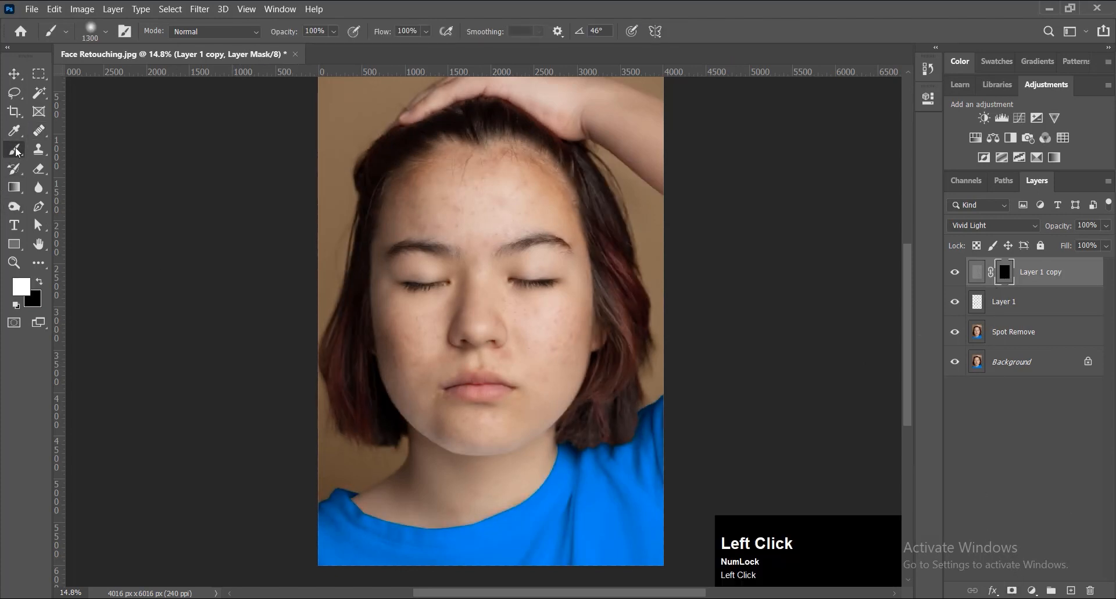
scroll(472, 193, "up", 3)
right_click(517, 192)
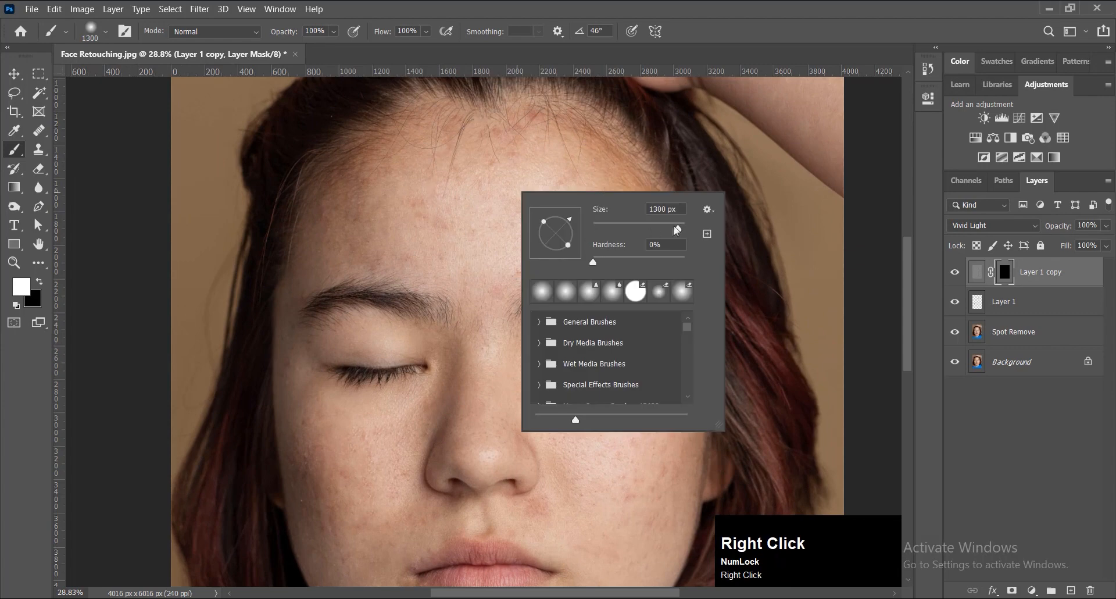
left_click_drag(674, 228, 664, 229)
left_click(482, 189)
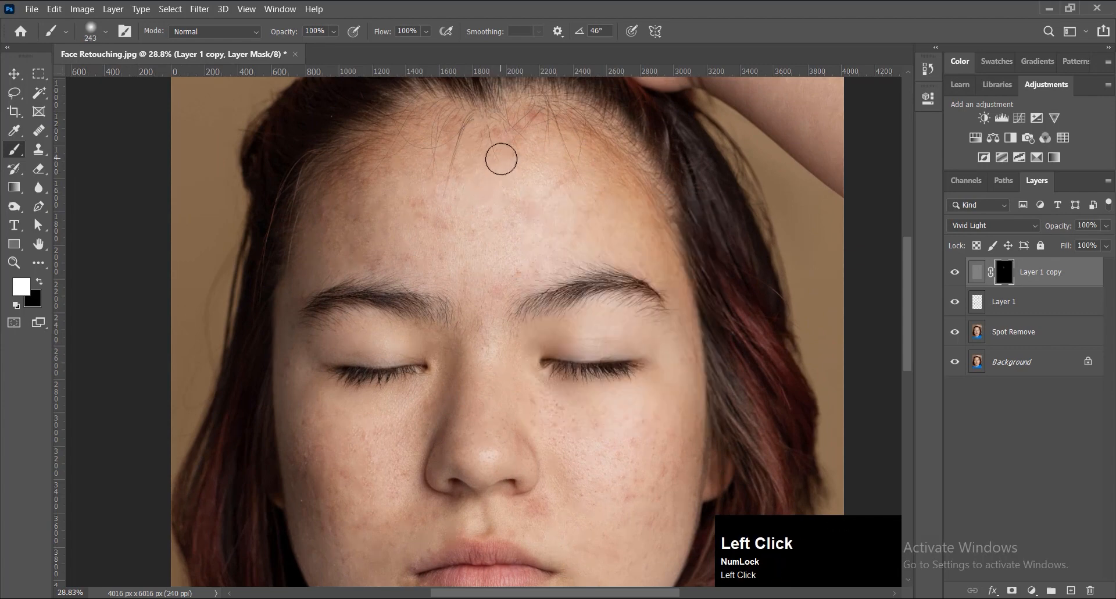
Paint white on the mask over the forehead and temples to reveal the skin smoothing there
mouse_move(491, 142)
left_mouse_down()
mouse_move(368, 165)
mouse_move(389, 198)
left_mouse_up()
scroll(378, 192, "down", 2)
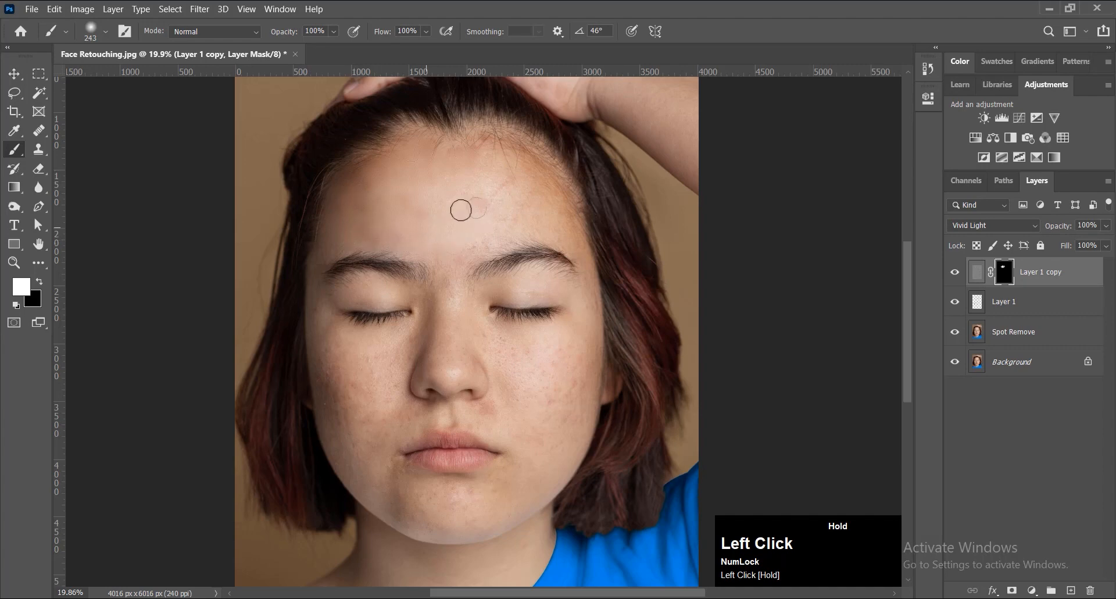
mouse_move(340, 171)
left_mouse_down()
mouse_move(487, 123)
mouse_move(558, 173)
mouse_move(576, 237)
mouse_move(524, 224)
mouse_move(485, 240)
mouse_move(523, 175)
mouse_move(467, 177)
mouse_move(413, 215)
left_mouse_up()
scroll(480, 227, "down", 2)
scroll(569, 283, "up", 1)
mouse_move(569, 283)
left_mouse_down()
mouse_move(583, 337)
mouse_move(554, 331)
mouse_move(560, 285)
left_mouse_up()
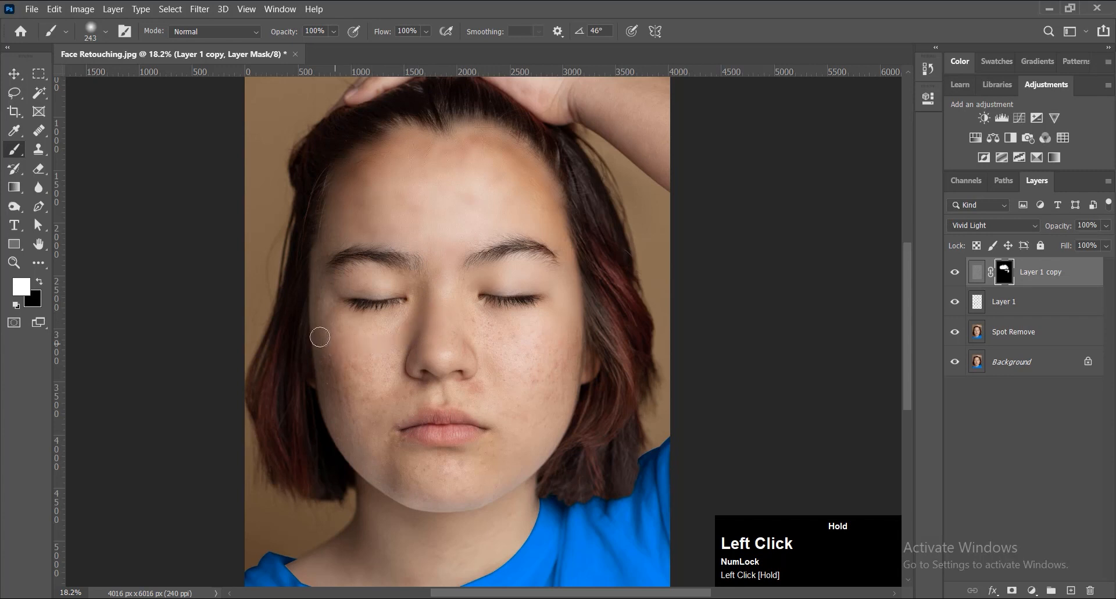
Paint white on the mask over the temple, eye area, cheeks, chin and nose, leaving the facial features sharp
left_click_drag(320, 336, 324, 261)
mouse_move(327, 300)
left_mouse_down()
mouse_move(350, 281)
mouse_move(389, 274)
mouse_move(410, 285)
mouse_move(334, 287)
mouse_move(348, 273)
mouse_move(424, 298)
left_mouse_up()
mouse_move(326, 376)
left_mouse_down()
mouse_move(350, 448)
mouse_move(405, 489)
left_mouse_up()
left_click_drag(556, 355, 556, 417)
mouse_move(509, 394)
left_mouse_down()
mouse_move(502, 326)
mouse_move(470, 318)
mouse_move(541, 338)
mouse_move(471, 337)
mouse_move(511, 349)
mouse_move(489, 369)
mouse_move(517, 373)
mouse_move(436, 391)
left_mouse_up()
mouse_move(461, 354)
left_mouse_down()
mouse_move(452, 328)
mouse_move(451, 361)
mouse_move(386, 337)
mouse_move(498, 347)
mouse_move(392, 310)
mouse_move(481, 300)
mouse_move(464, 343)
mouse_move(382, 336)
left_mouse_up()
Extend the white mask painting along the side of the face, the jaw and the neck
scroll(452, 325, "down", 3)
scroll(452, 326, "down", 1)
mouse_move(323, 285)
left_mouse_down()
mouse_move(396, 382)
mouse_move(493, 384)
mouse_move(547, 341)
mouse_move(580, 258)
mouse_move(503, 444)
mouse_move(450, 476)
mouse_move(397, 488)
mouse_move(329, 481)
mouse_move(320, 449)
left_mouse_up()
mouse_move(372, 386)
left_mouse_down()
mouse_move(415, 414)
mouse_move(481, 413)
mouse_move(387, 424)
mouse_move(401, 440)
mouse_move(447, 440)
mouse_move(430, 462)
mouse_move(361, 477)
mouse_move(344, 465)
mouse_move(488, 419)
left_mouse_up()
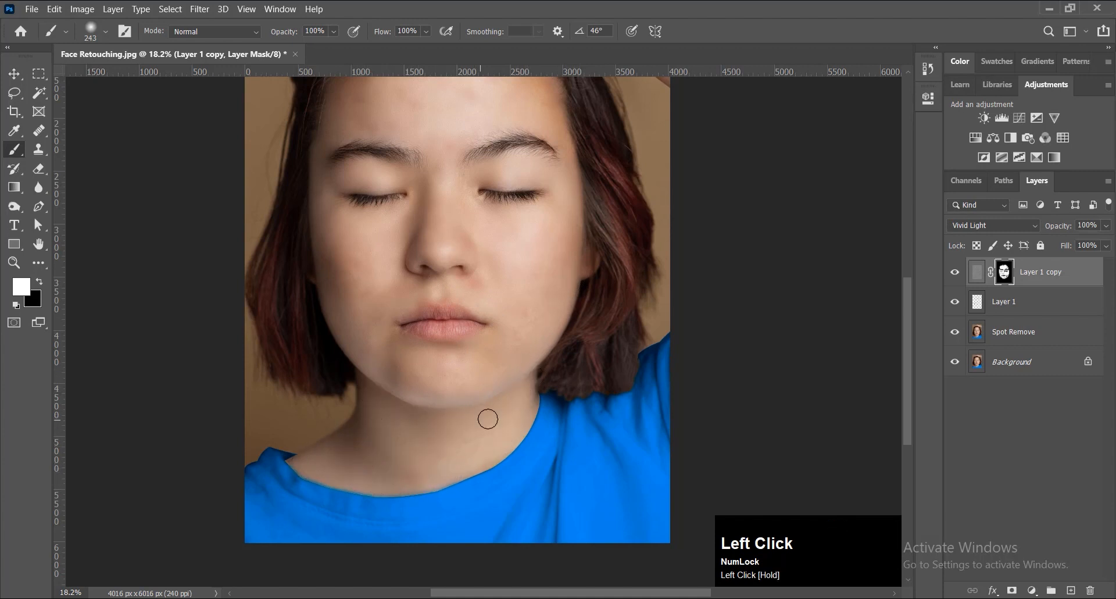
Touch up the mask in white over the remaining unsmoothed facial skin, including the cheek and the area above the lips
scroll(485, 413, "down", 3)
left_click_drag(511, 269, 505, 256)
mouse_move(502, 259)
left_mouse_down()
mouse_move(530, 256)
mouse_move(559, 287)
mouse_move(459, 296)
mouse_move(458, 273)
mouse_move(393, 265)
mouse_move(397, 224)
mouse_move(385, 257)
left_mouse_up()
left_click_drag(402, 390, 414, 356)
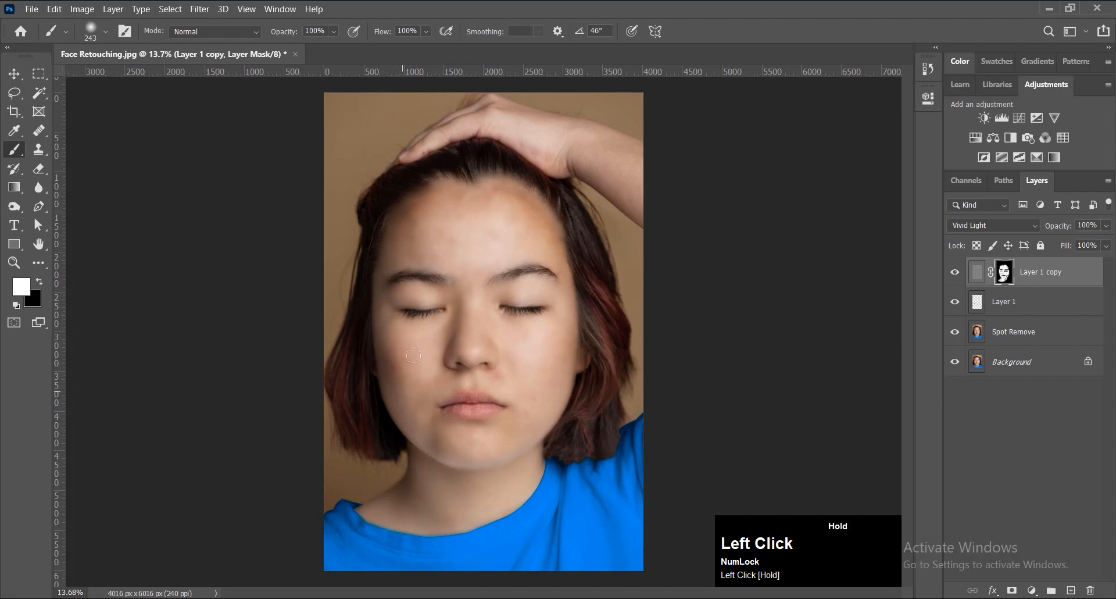
left_click_drag(504, 373, 433, 384)
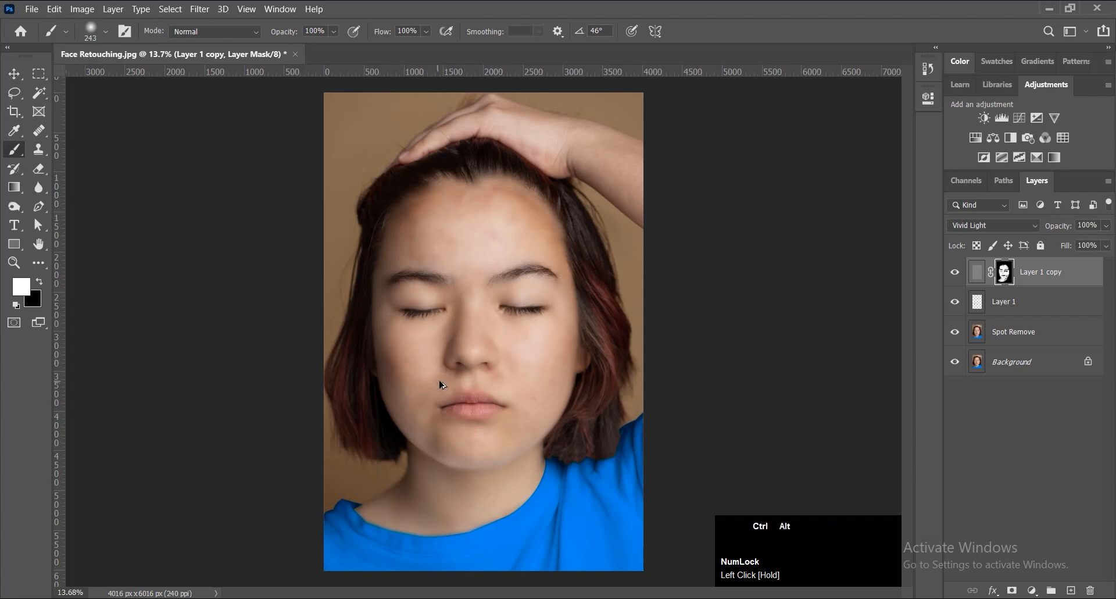
Duplicate Layer 1 copy, Layer 1 and Spot Remove together and merge the duplicates into one layer
scroll(440, 381, "down", 6)
scroll(442, 384, "up", 2)
left_click(1014, 301, "ctrl")
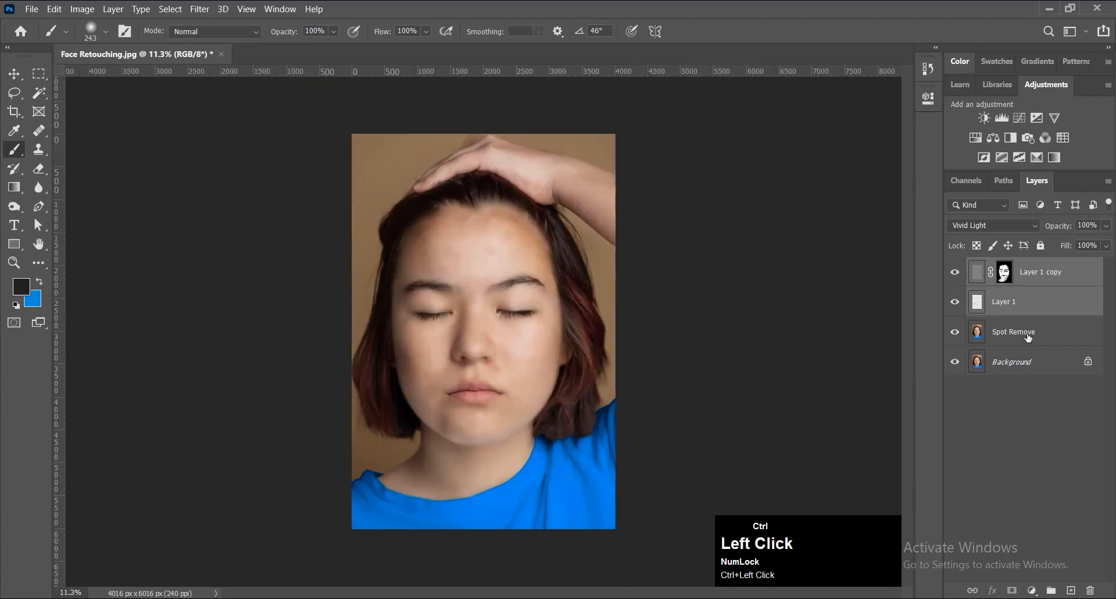
left_click(1027, 336, "ctrl")
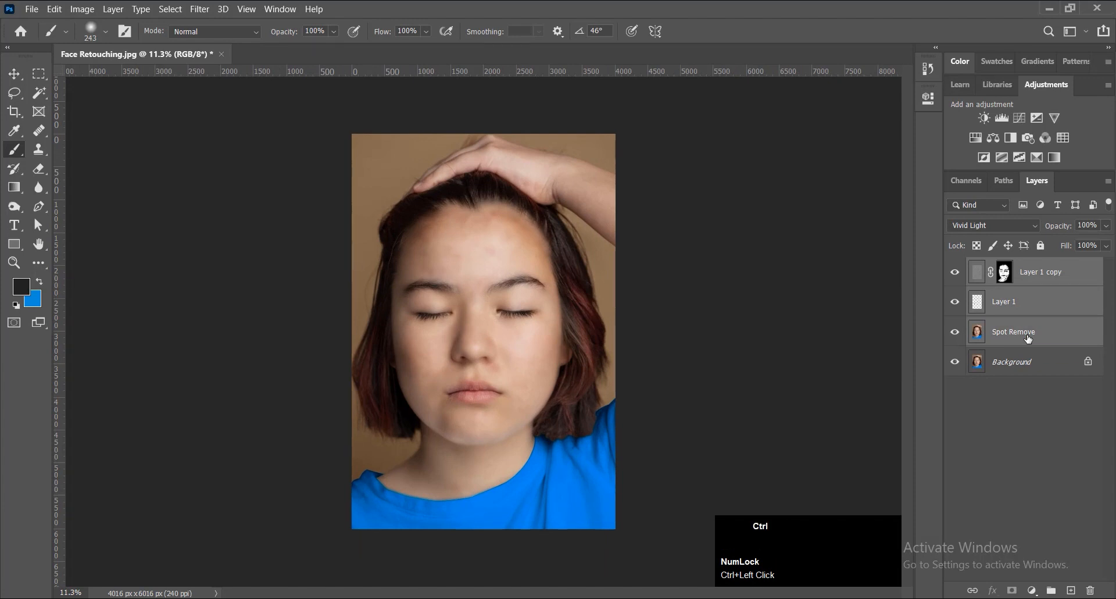
key("ctrl+j")
key("ctrl+e")
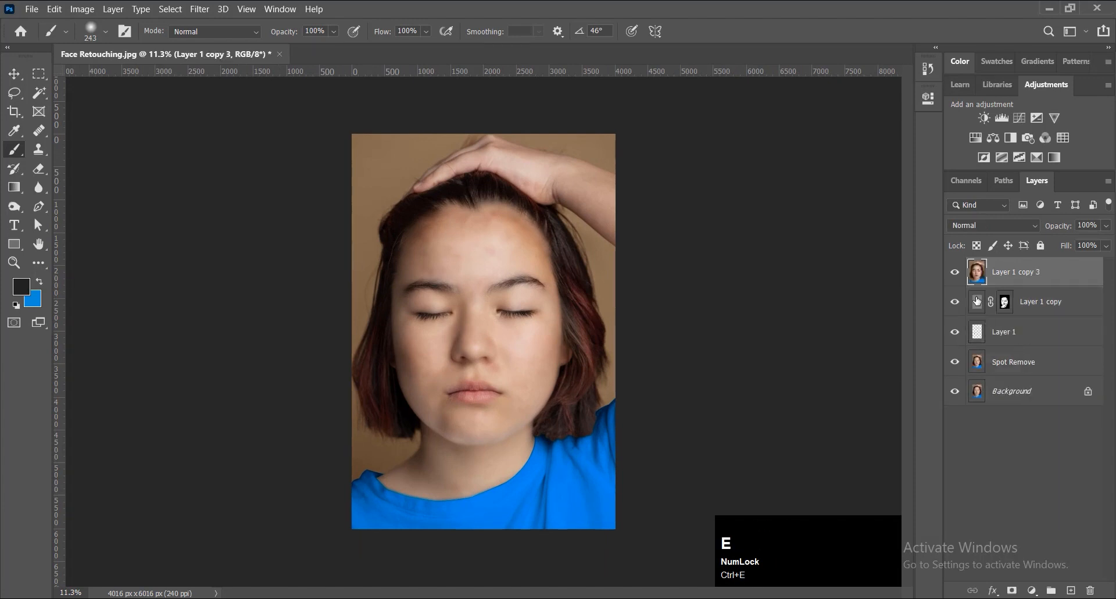
Hide Layer 1 copy, Layer 1 and Spot Remove, and toggle the merged top layer's visibility to compare before and after
left_click_drag(954, 306, 954, 366)
left_click(954, 272)
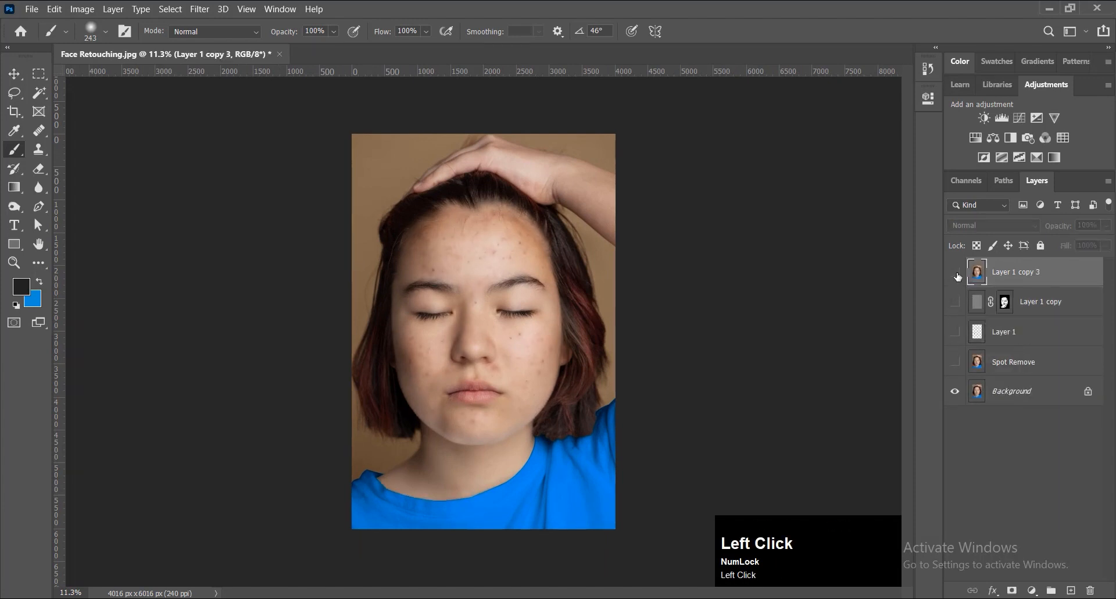
left_click(955, 272)
left_click(957, 277)
left_click(958, 277)
left_click(958, 278)
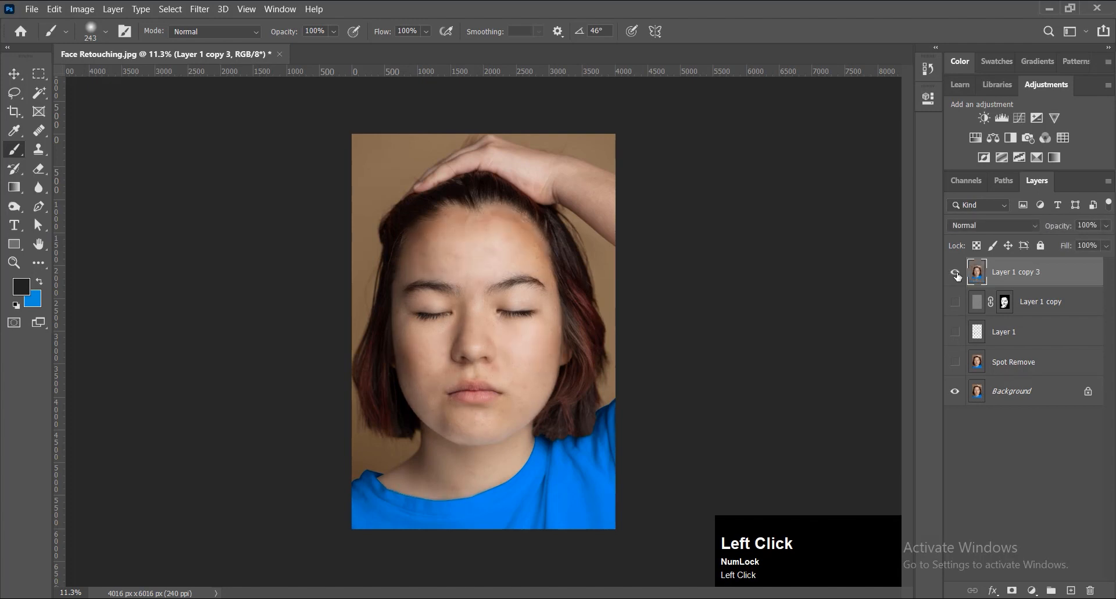